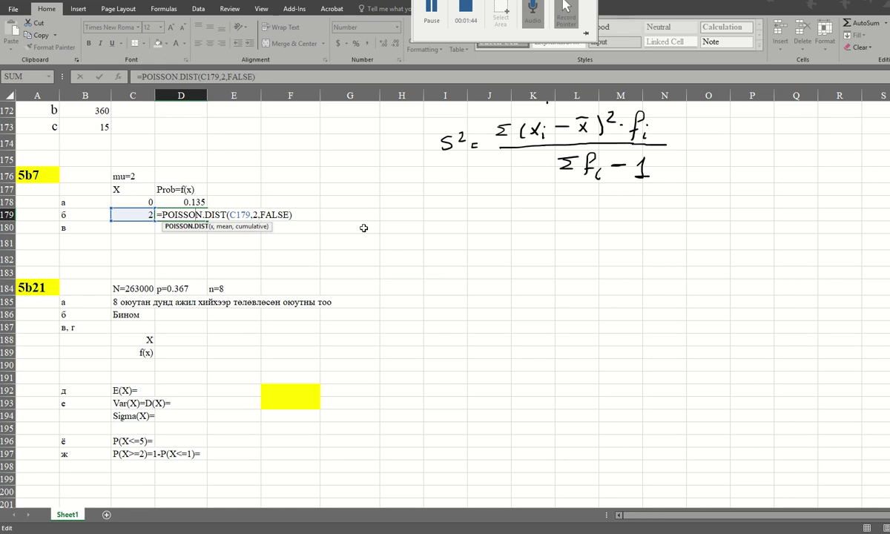
# Commit the POISSON.DIST formula in D179 and enter 2 as the X value for part в in C180.
pyautogui.hotkey('ctrl', 'Return')
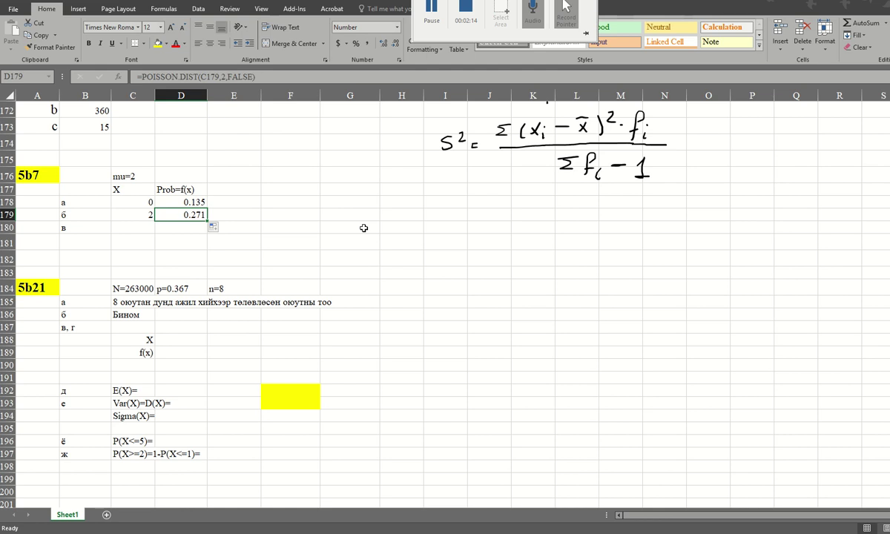
pyautogui.press('Down')
pyautogui.press('Left')
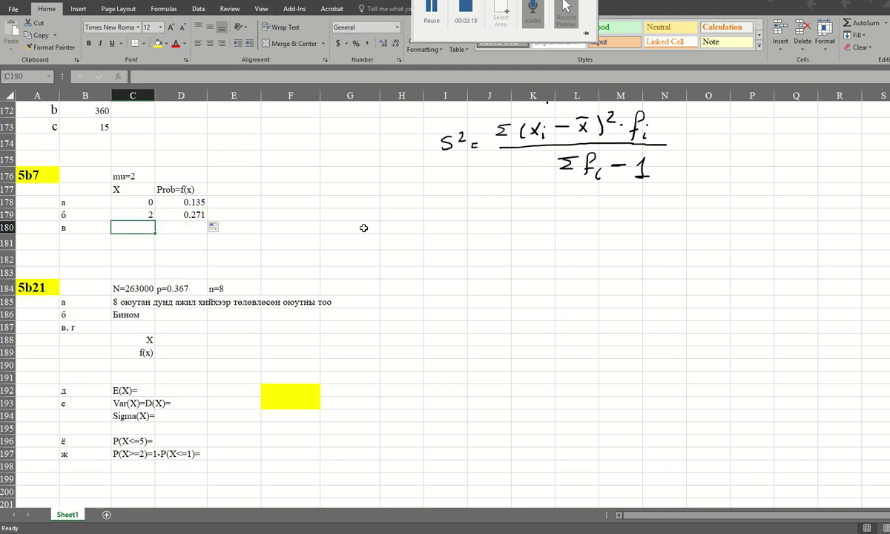
pyautogui.write('2')
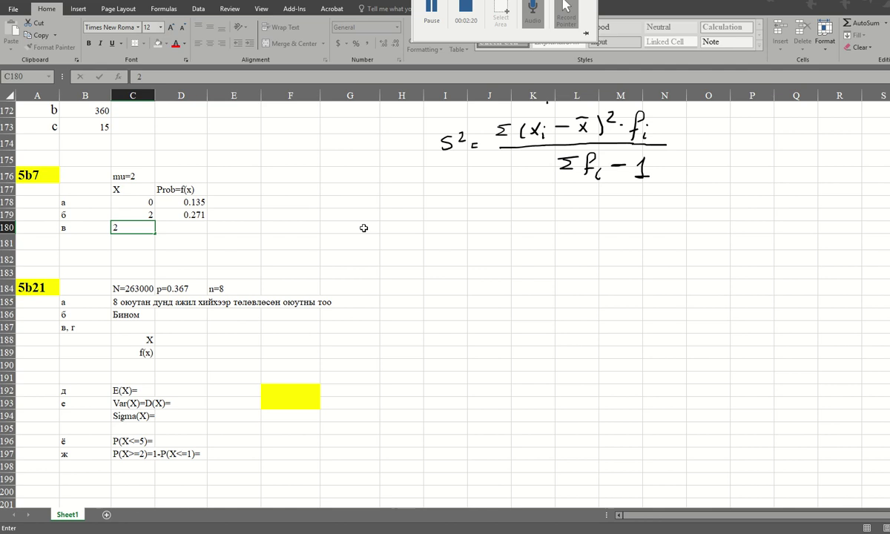
pyautogui.press('Right')
# Calculate the cumulative Poisson probability for part в in D180 with =POISSON.DIST(C180,4,TRUE).
pyautogui.write('=po')
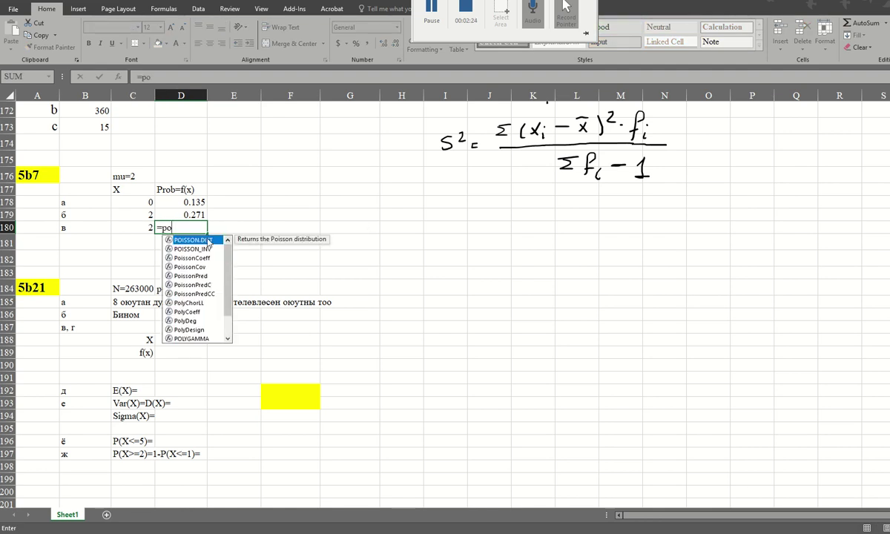
pyautogui.press('Tab')
pyautogui.click(136, 227)
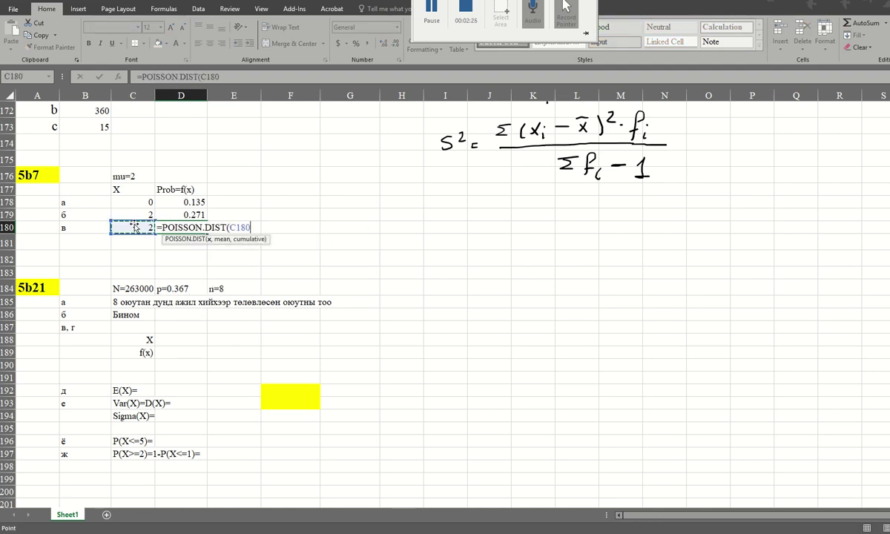
pyautogui.write(',')
pyautogui.write('4')
pyautogui.write(',')
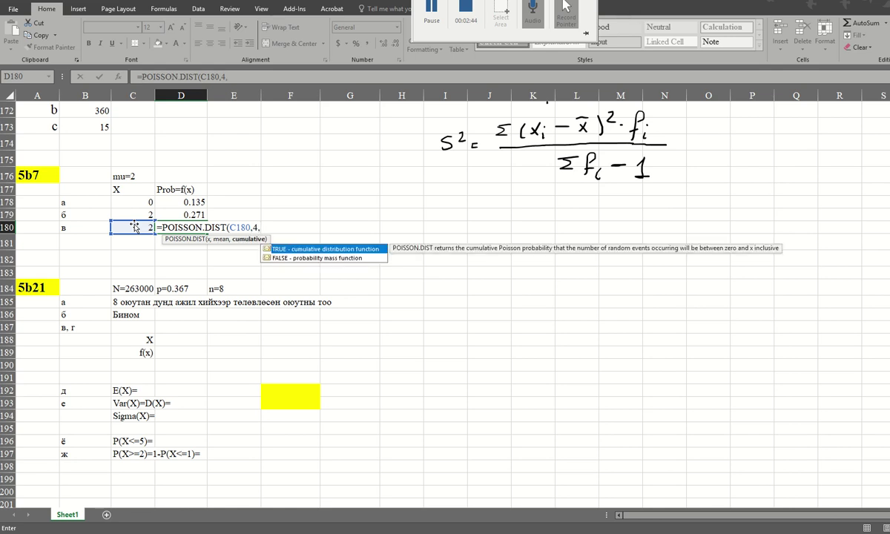
pyautogui.write('tru')
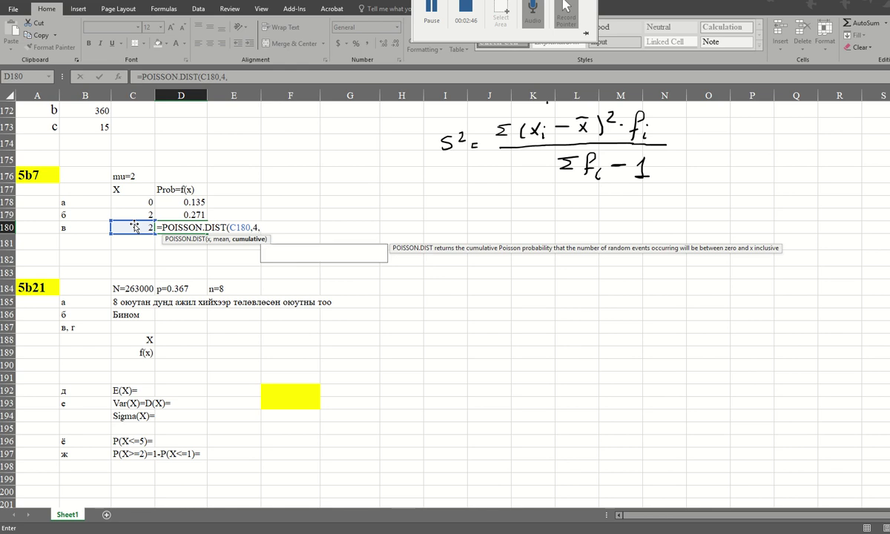
pyautogui.write('e)')
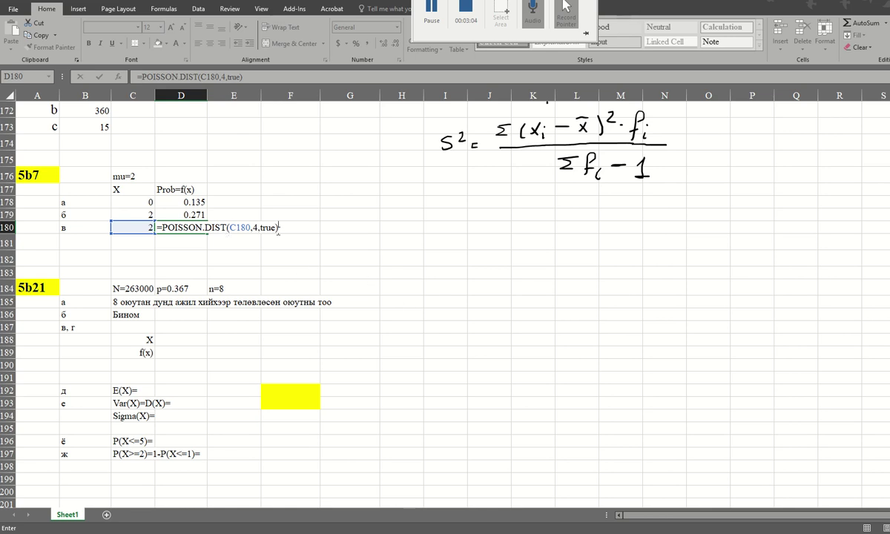
pyautogui.press('Return')
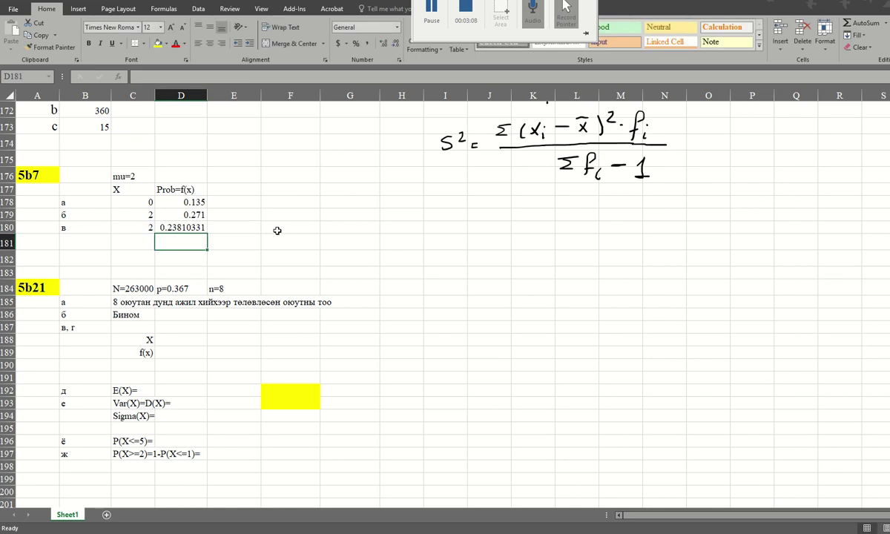
# Reduce the probability in D180 to three decimal places.
pyautogui.click(190, 227)
pyautogui.click(390, 43)
pyautogui.click(390, 43)
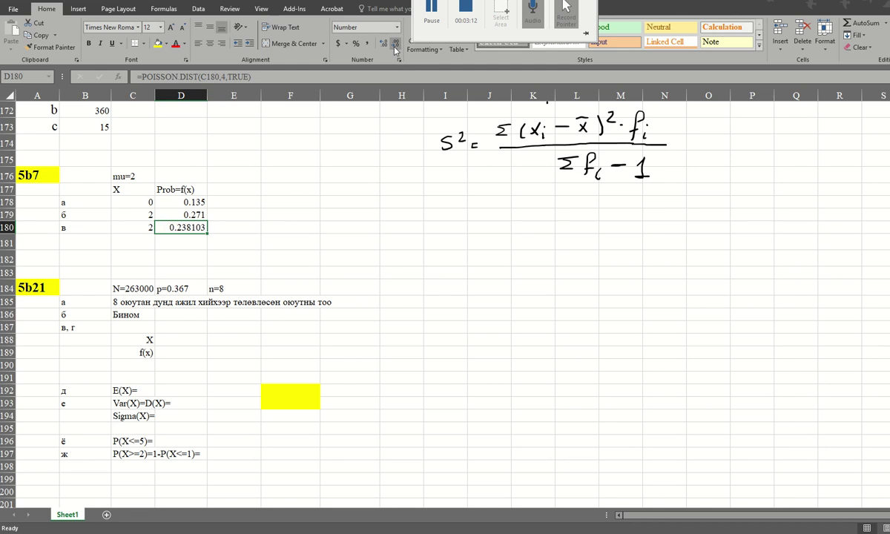
pyautogui.click(390, 43)
pyautogui.click(390, 43)
pyautogui.click(391, 43)
# Examine problem 5b21's given parameters, variable description and distribution type in rows 184 to 187.
pyautogui.scroll(-2, 356, 310)
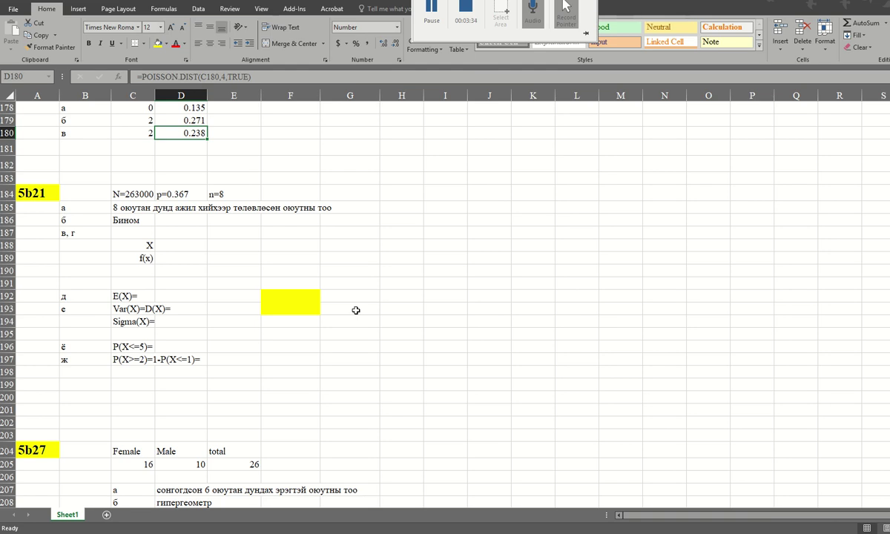
pyautogui.click(115, 190)
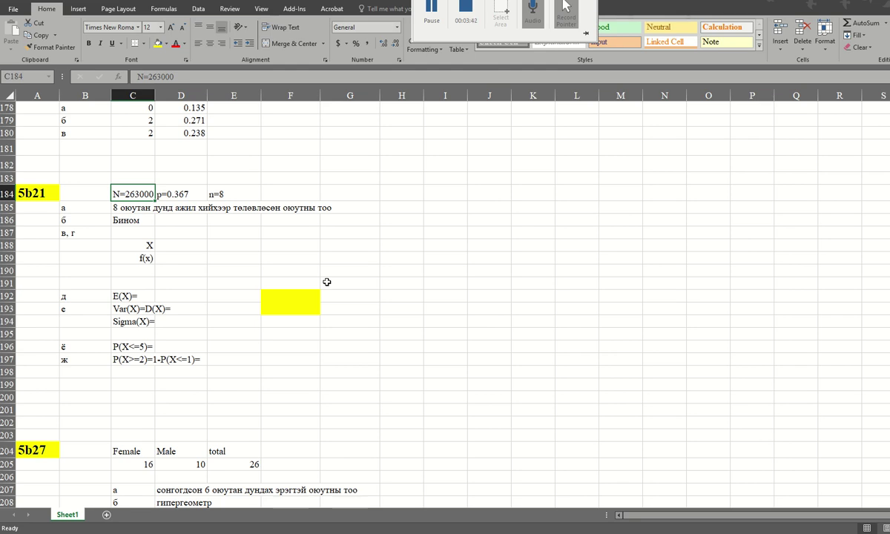
pyautogui.click(166, 191)
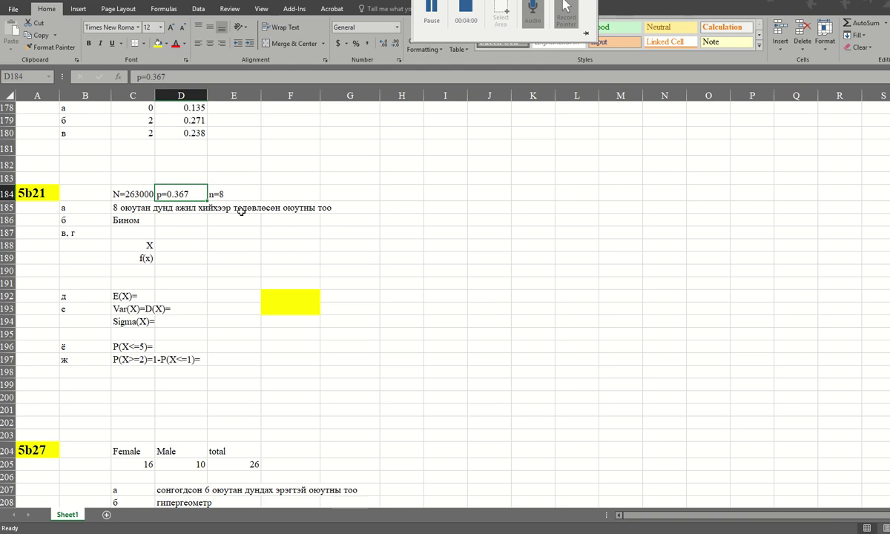
pyautogui.click(118, 205)
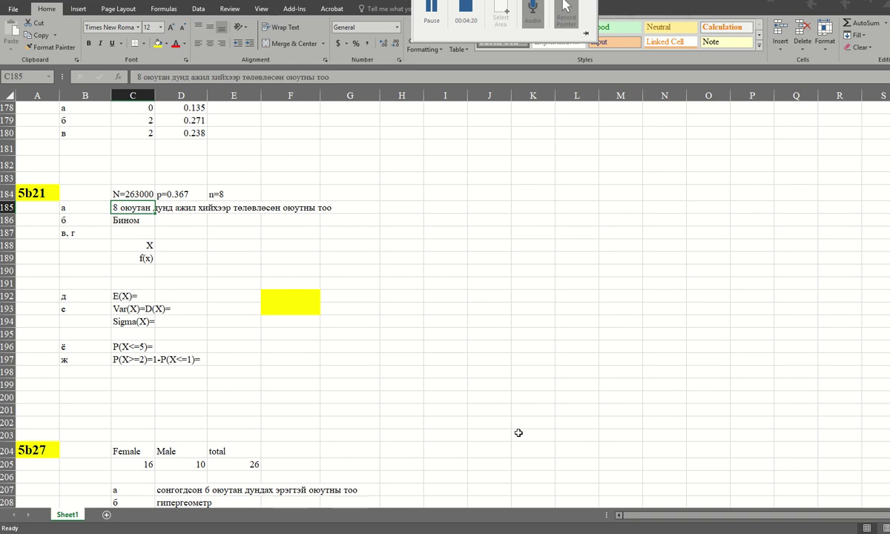
pyautogui.press('Down')
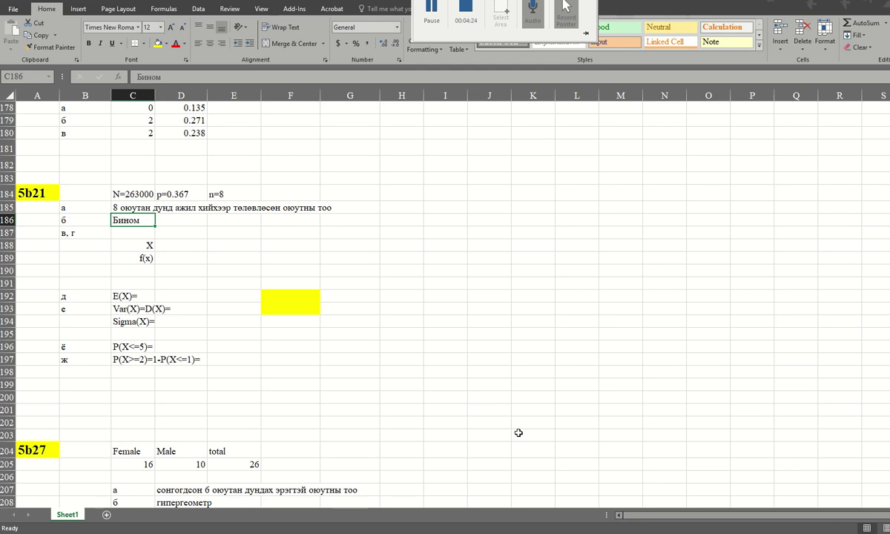
pyautogui.click(125, 232)
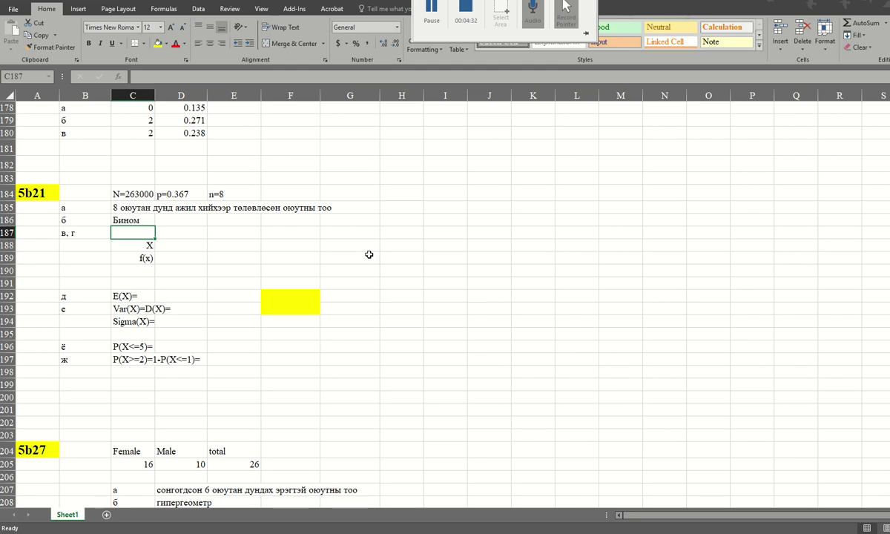
# Fill the X row of problem 5b21 with the values 0 through 8 in D188:L188.
pyautogui.press('Right')
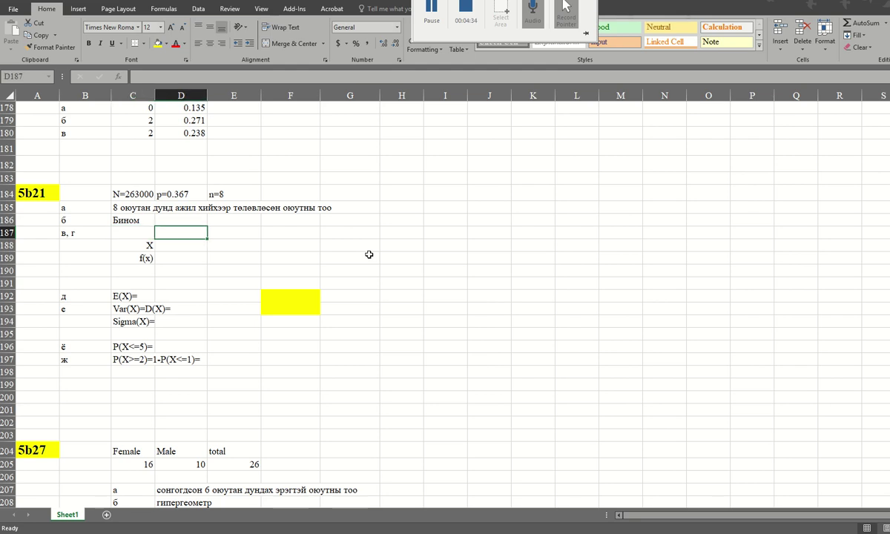
pyautogui.press('Down')
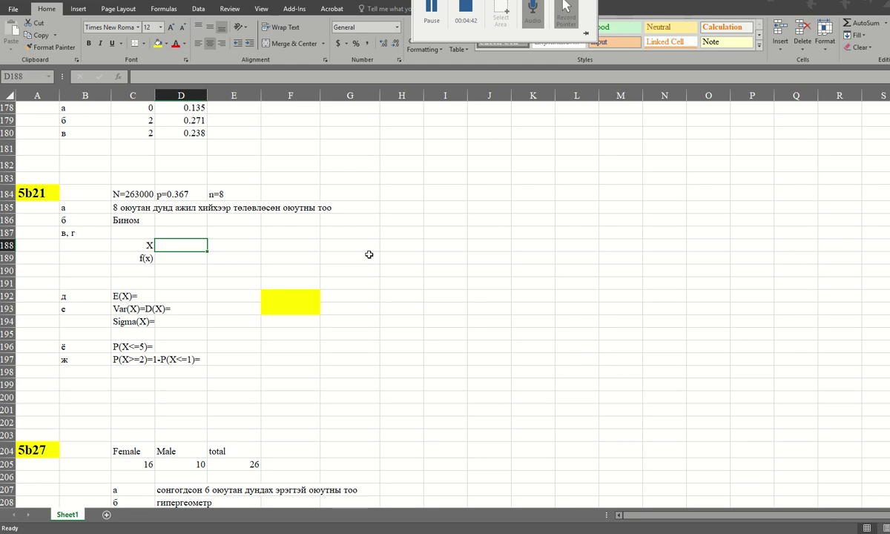
pyautogui.write('0')
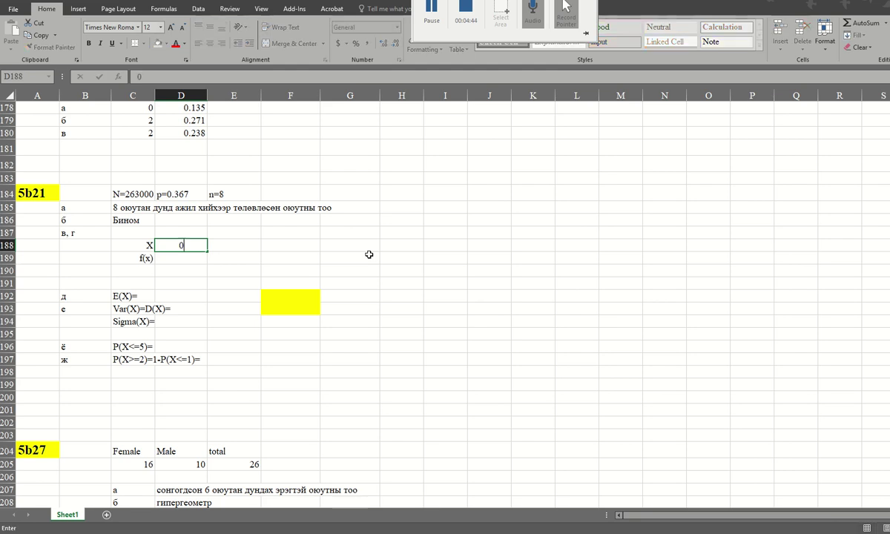
pyautogui.press('Tab')
pyautogui.write('1')
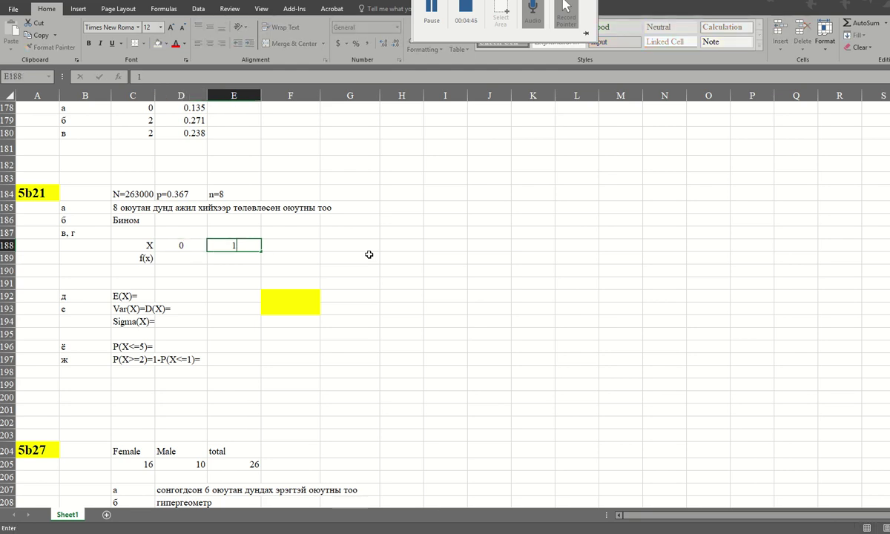
pyautogui.press('Tab')
pyautogui.write('2')
pyautogui.press('Tab')
pyautogui.write('3')
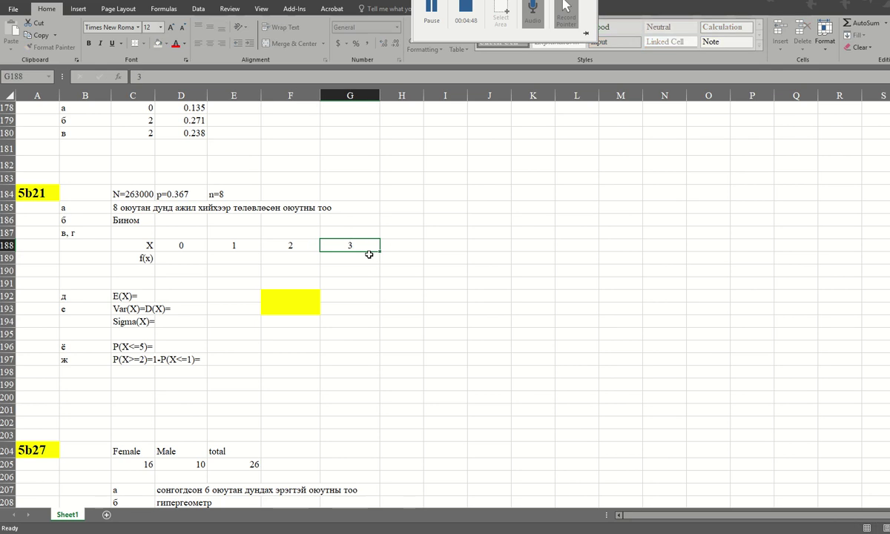
pyautogui.press('Tab')
pyautogui.write('4')
pyautogui.press('Tab')
pyautogui.write('5')
pyautogui.press('Tab')
pyautogui.write('6')
pyautogui.press('Tab')
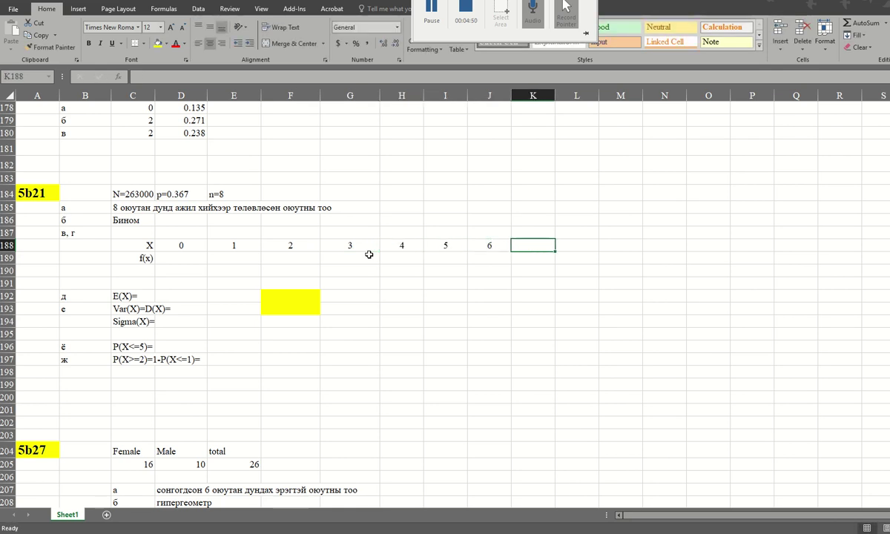
pyautogui.write('7')
pyautogui.press('Tab')
pyautogui.write('8')
pyautogui.press('Return')
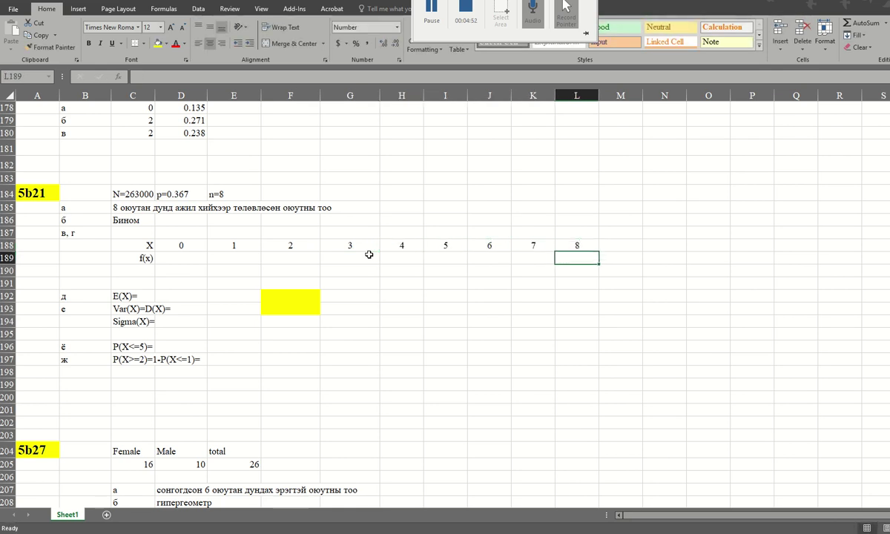
# Calculate the binomial probability for X = 0 in D189 with =BINOM.DIST(D188,8,0.367,FALSE).
pyautogui.press('Right')
pyautogui.press('Left')
pyautogui.press('Left')
pyautogui.press('Left')
pyautogui.press('Left')
pyautogui.press('Left')
pyautogui.press('Left')
pyautogui.press('Left')
pyautogui.press('Left')
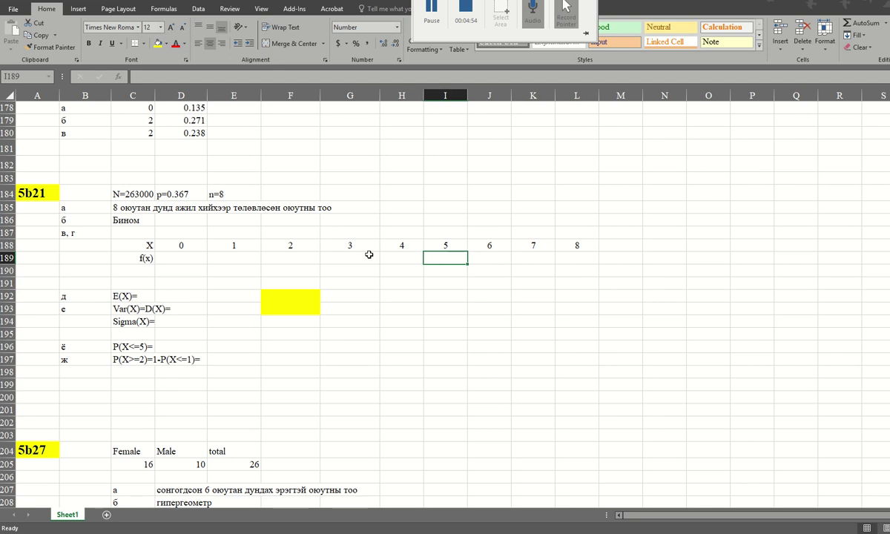
pyautogui.press('Left')
pyautogui.press('Left')
pyautogui.press('Right')
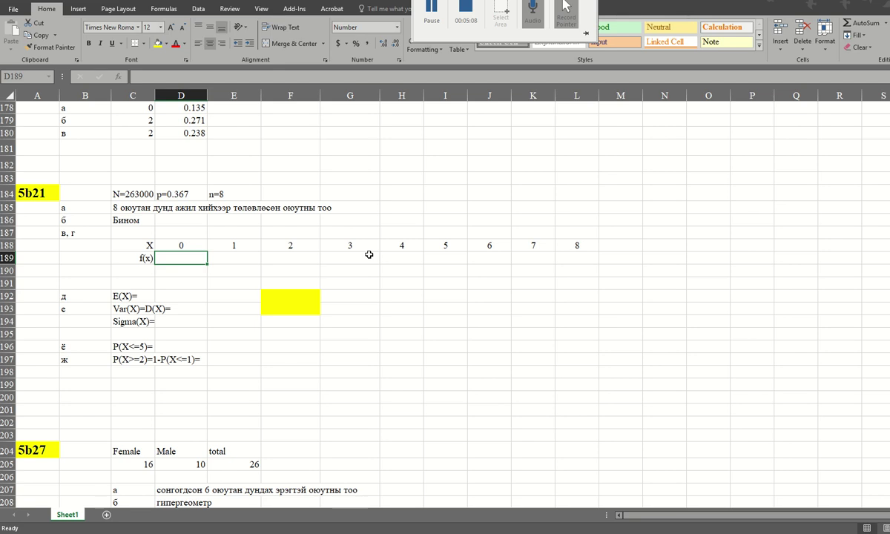
pyautogui.write('=bin')
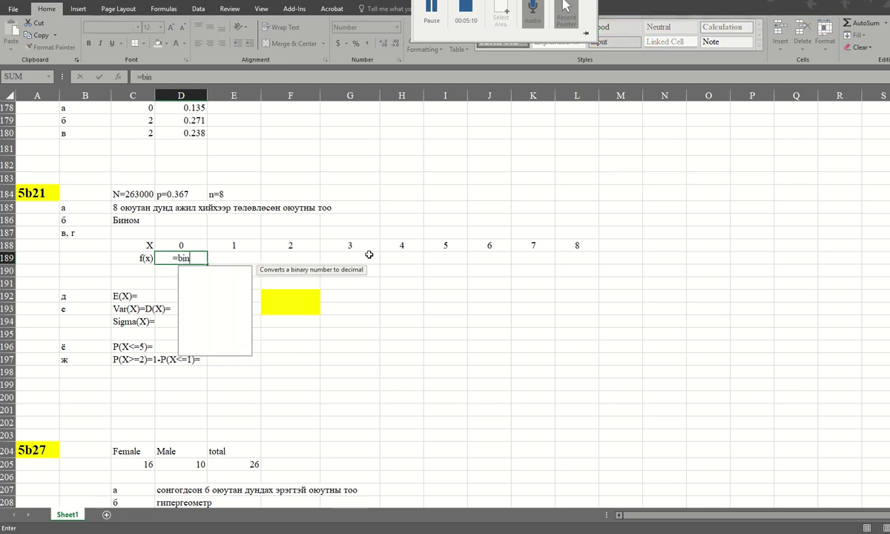
pyautogui.write('o')
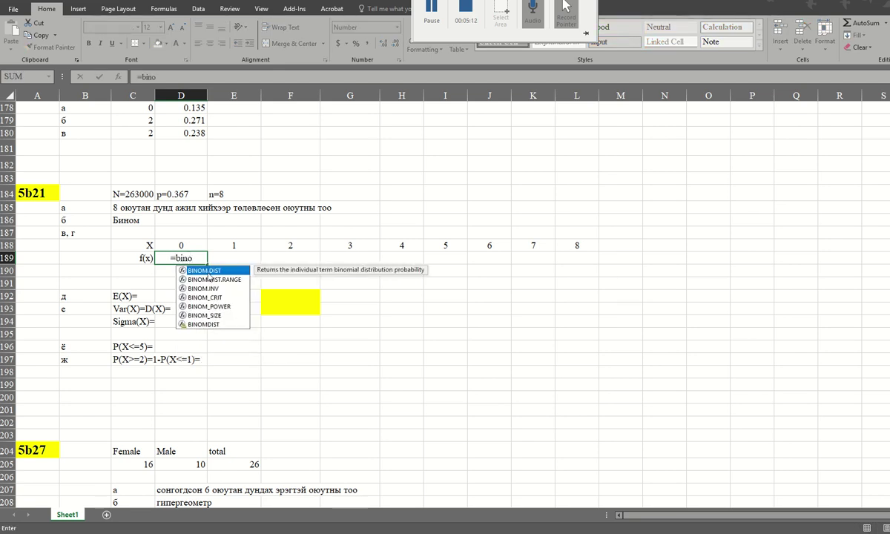
pyautogui.doubleClick(207, 272)
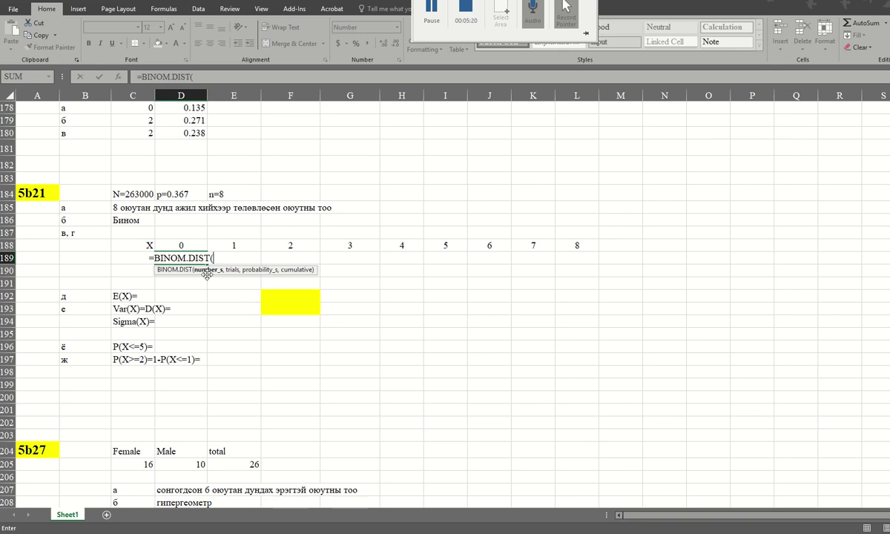
pyautogui.click(178, 244)
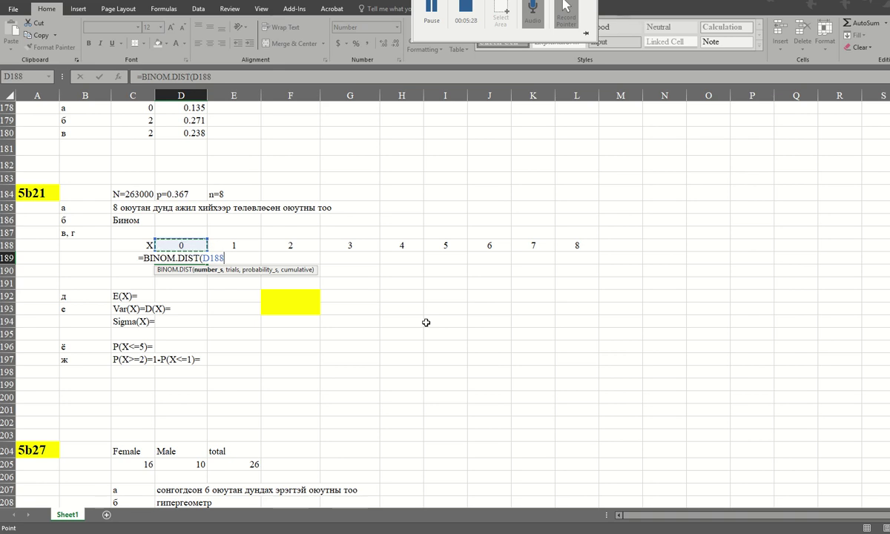
pyautogui.write(',')
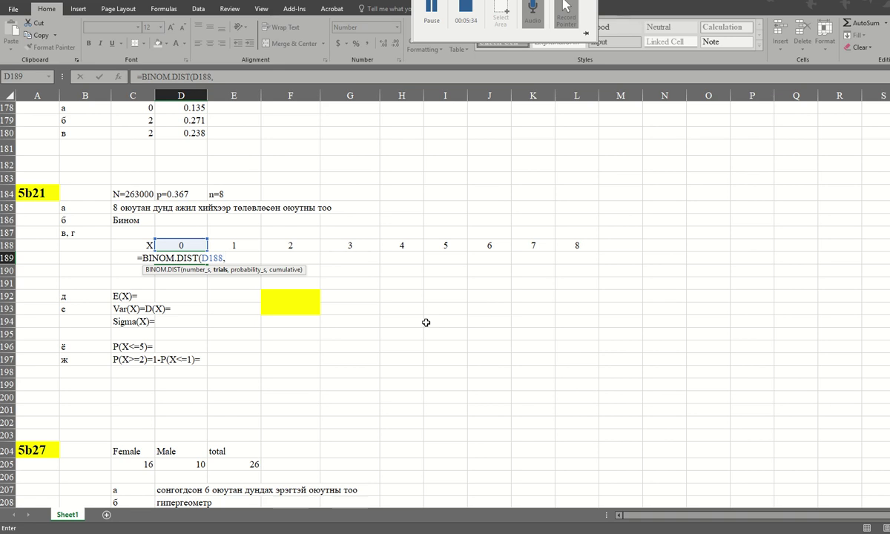
pyautogui.write('8')
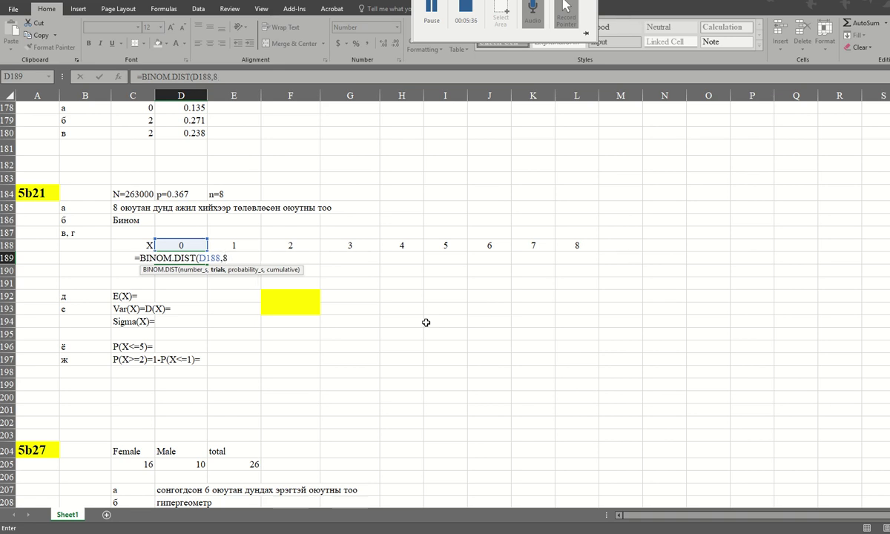
pyautogui.write(',')
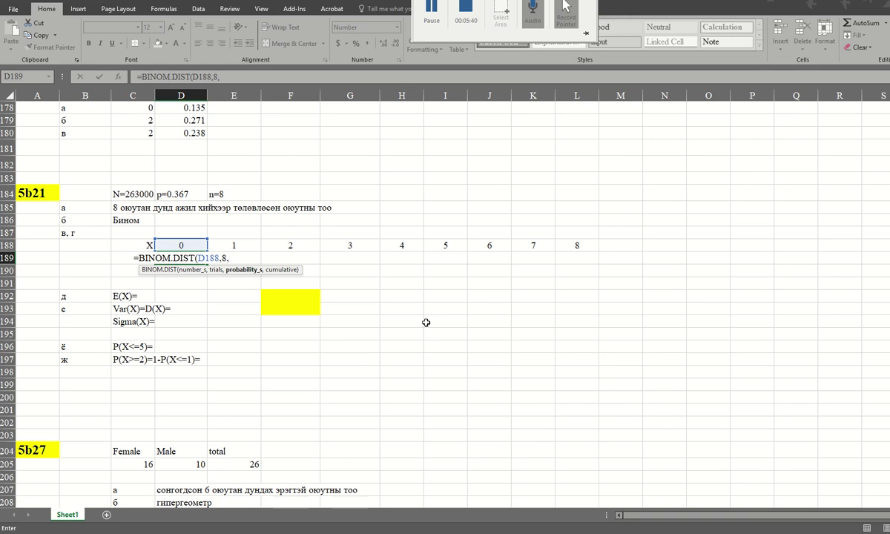
pyautogui.write('0.3')
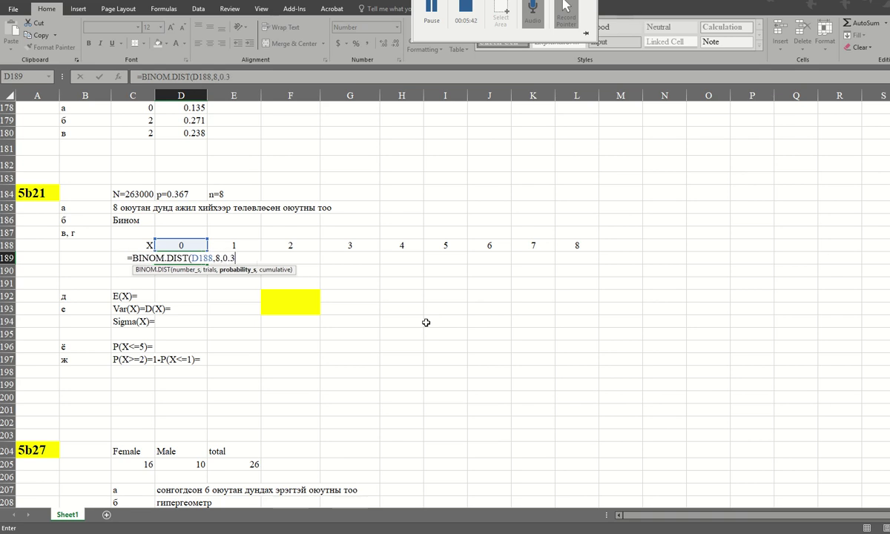
pyautogui.write('67')
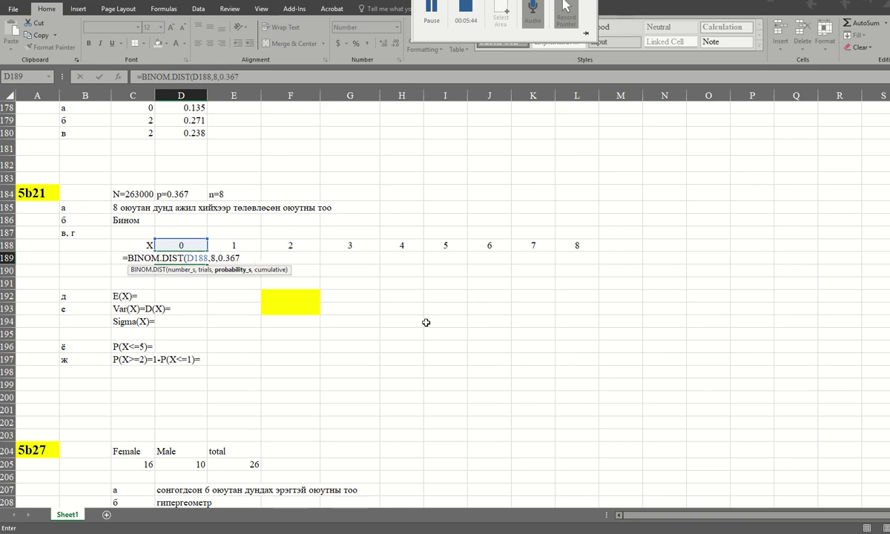
pyautogui.write(',')
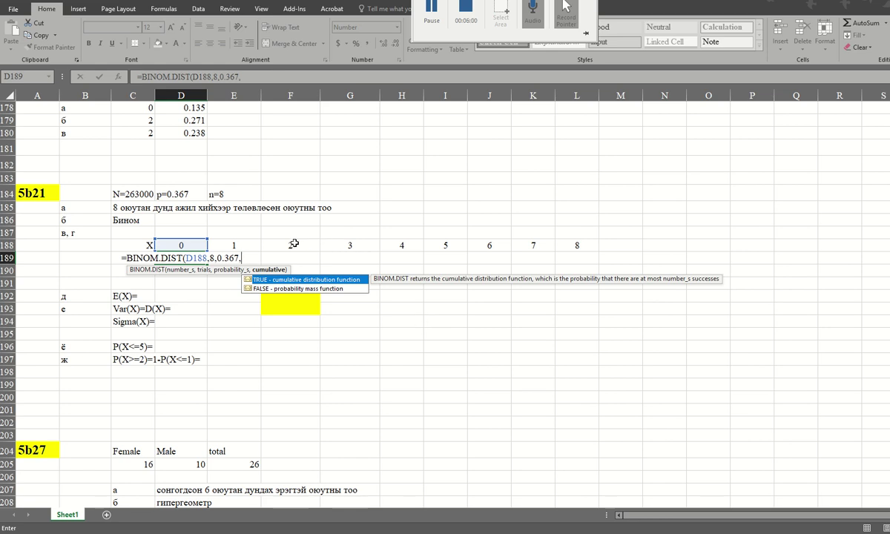
pyautogui.doubleClick(264, 288)
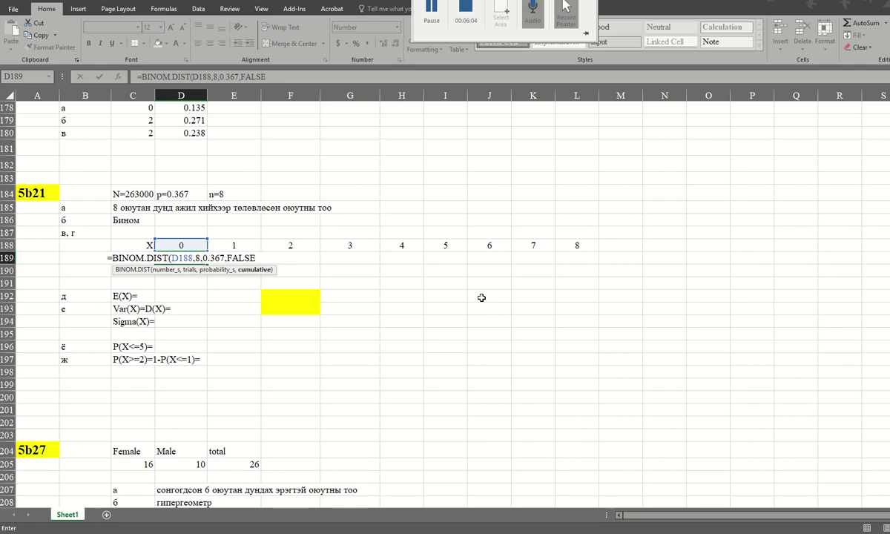
pyautogui.write(')')
pyautogui.press('Return')
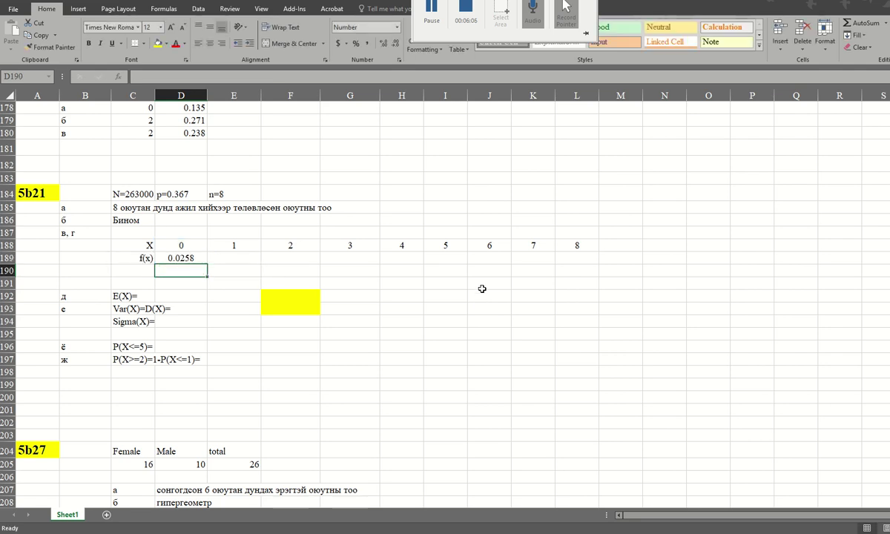
# Copy the binomial formula from D189 across the f(x) row through L189.
pyautogui.click(181, 258)
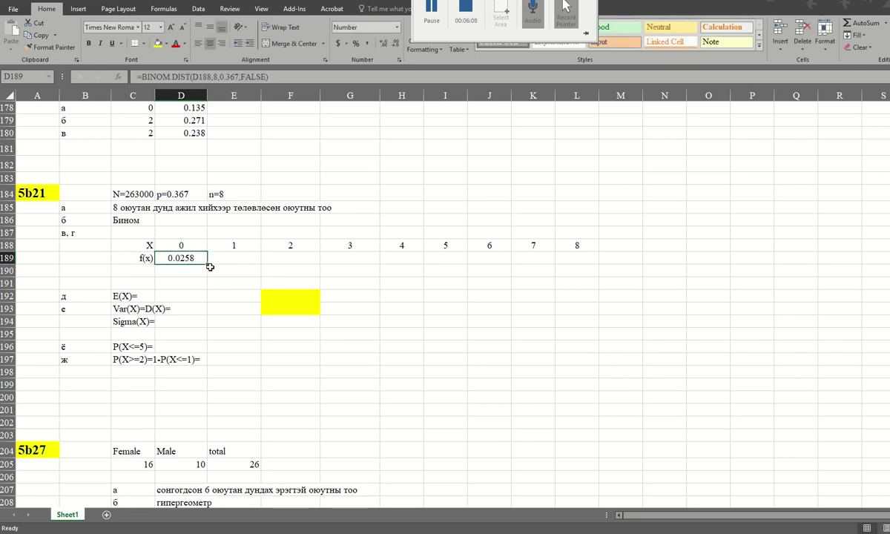
pyautogui.moveTo(208, 264); pyautogui.dragTo(596, 268)
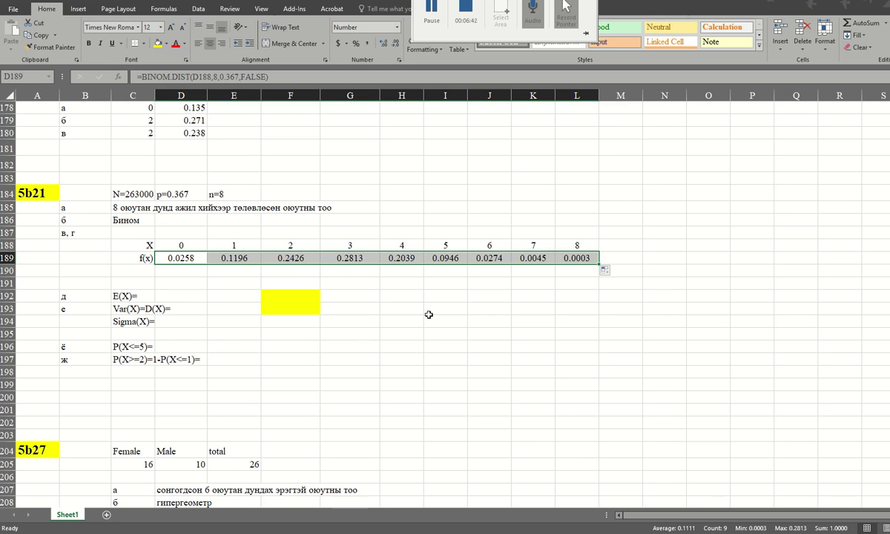
pyautogui.click(405, 312)
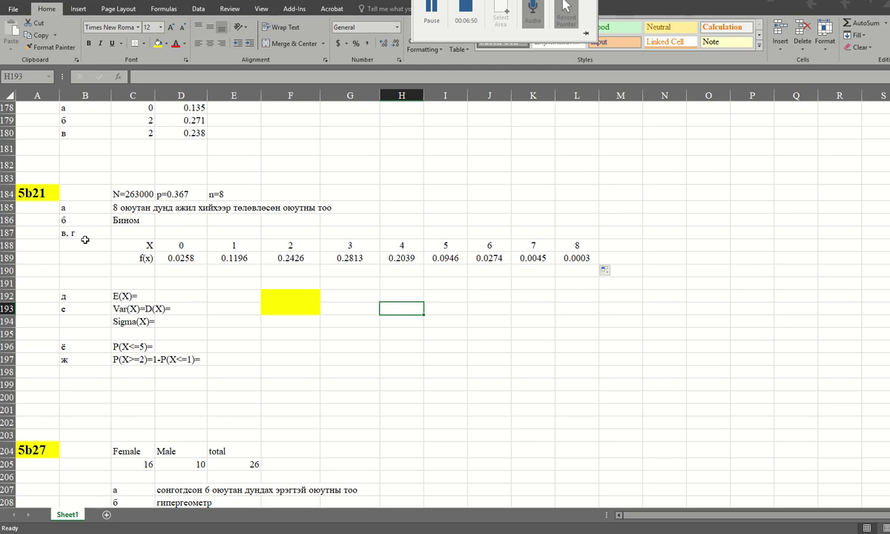
# Calculate the expected value E(X) in D192 with =SUMPRODUCT(D188:L188,D189:L189).
pyautogui.click(182, 295)
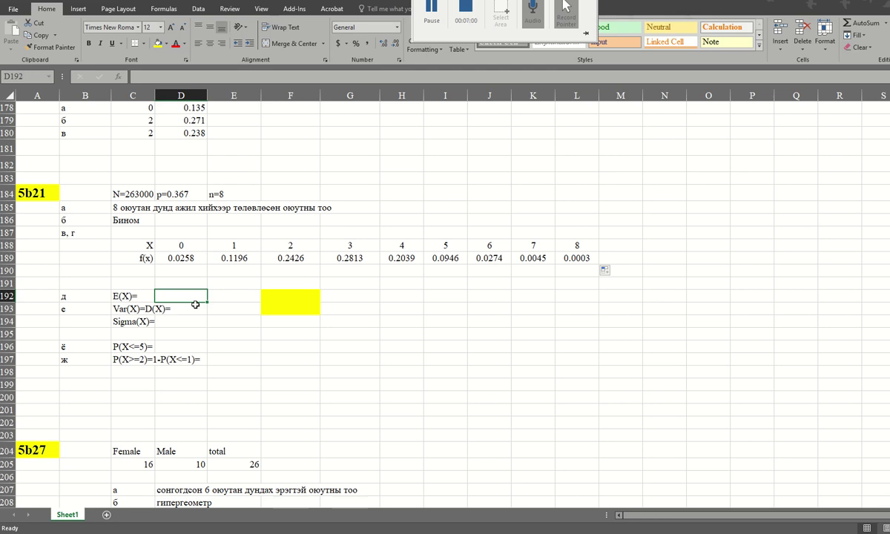
pyautogui.write('=')
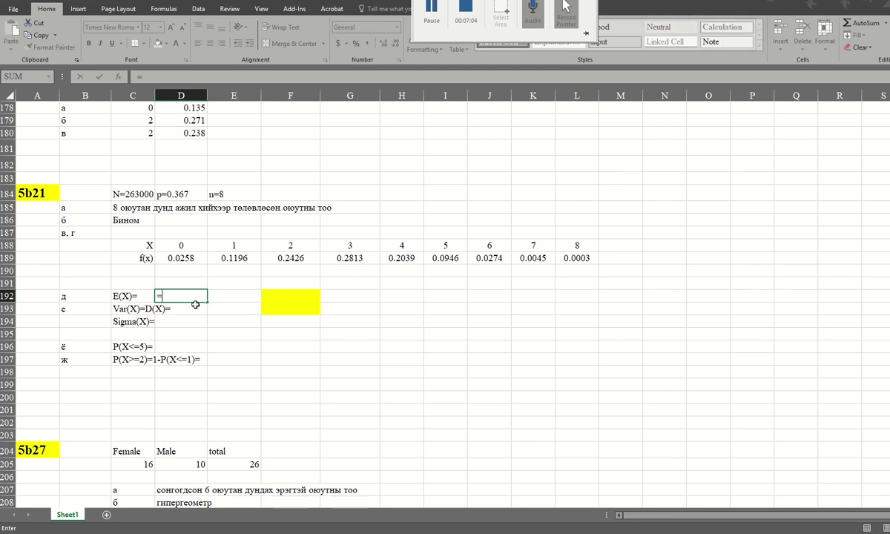
pyautogui.write('sum')
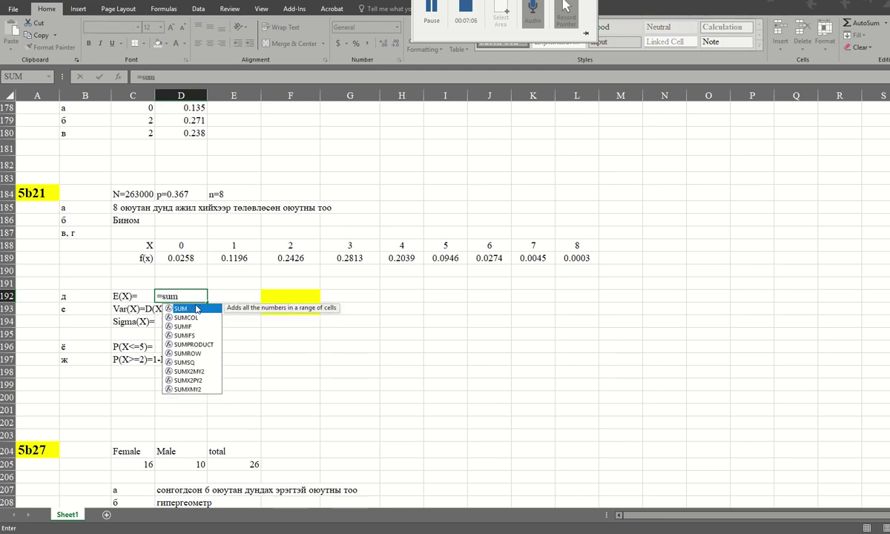
pyautogui.doubleClick(193, 344)
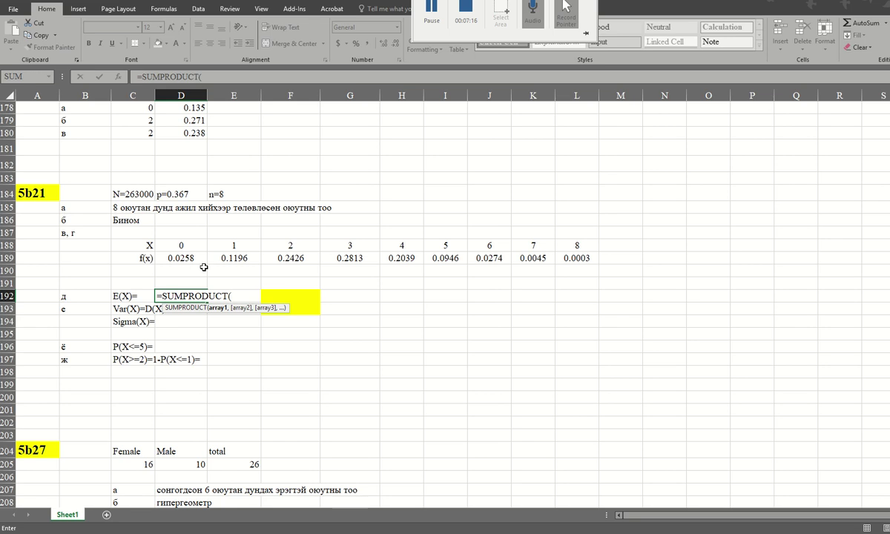
pyautogui.moveTo(176, 244); pyautogui.dragTo(563, 241)
pyautogui.write(',')
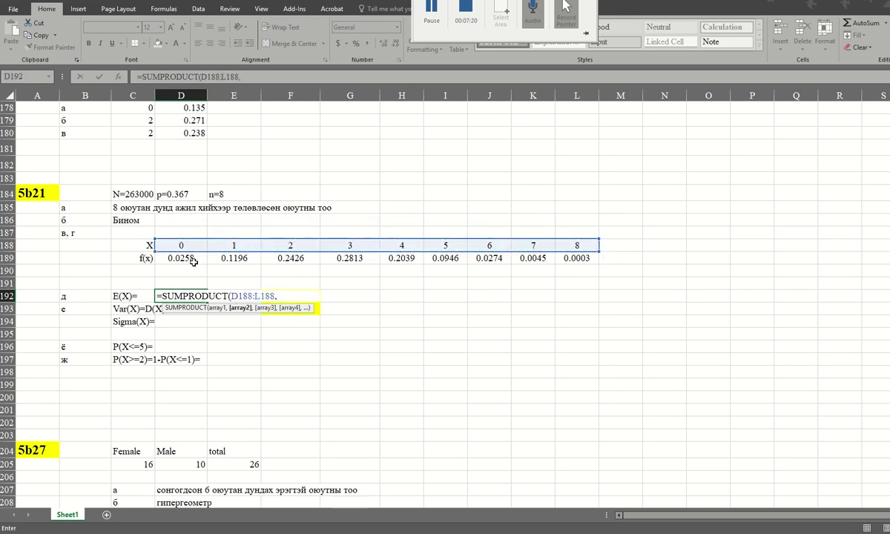
pyautogui.moveTo(181, 257); pyautogui.dragTo(565, 257)
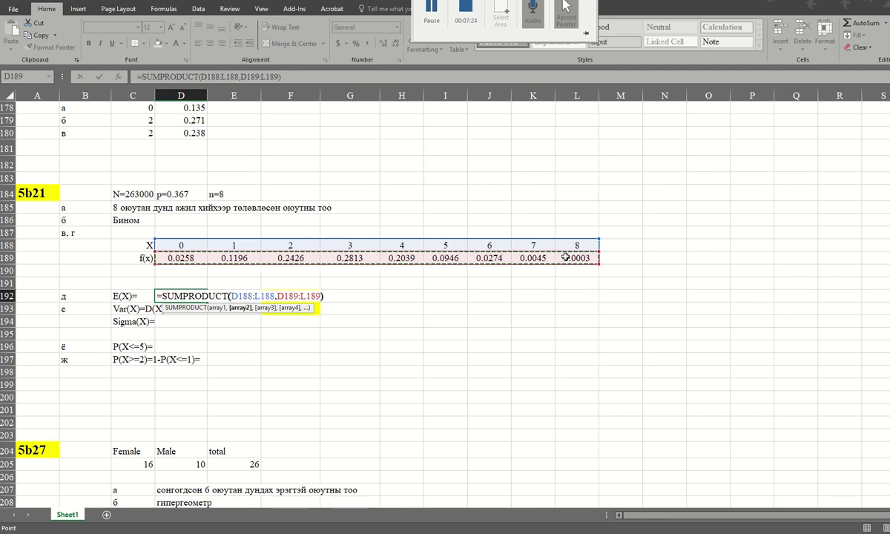
pyautogui.press('Return')
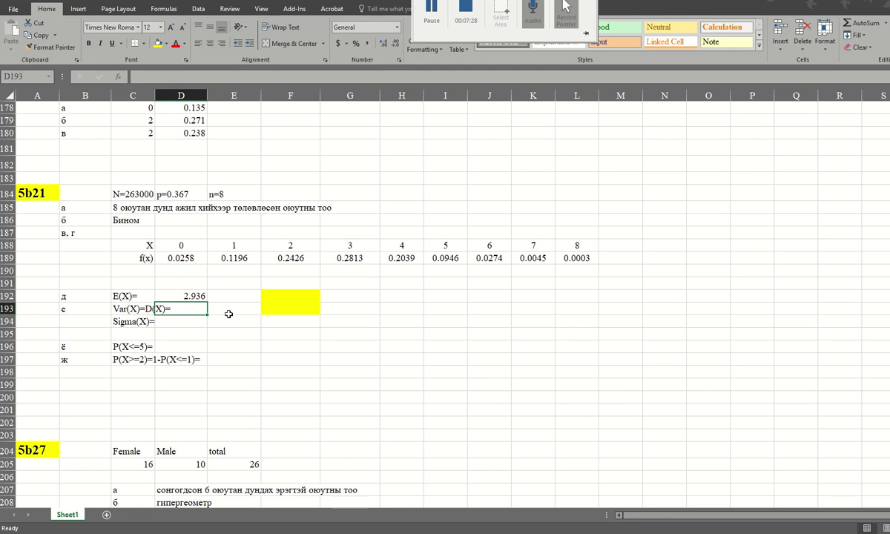
# Compute the expected value as n times p in F192 with =8*0.367, and review it against D192.
pyautogui.click(295, 296)
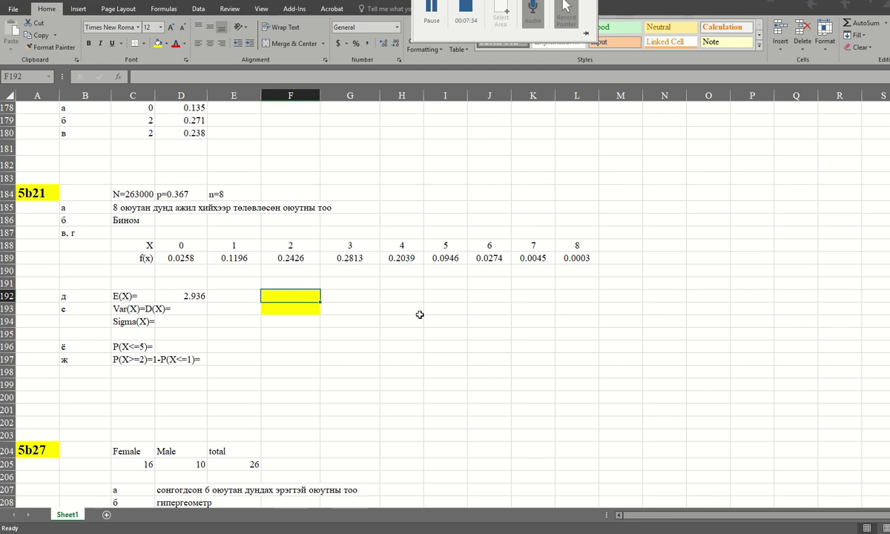
pyautogui.write('=')
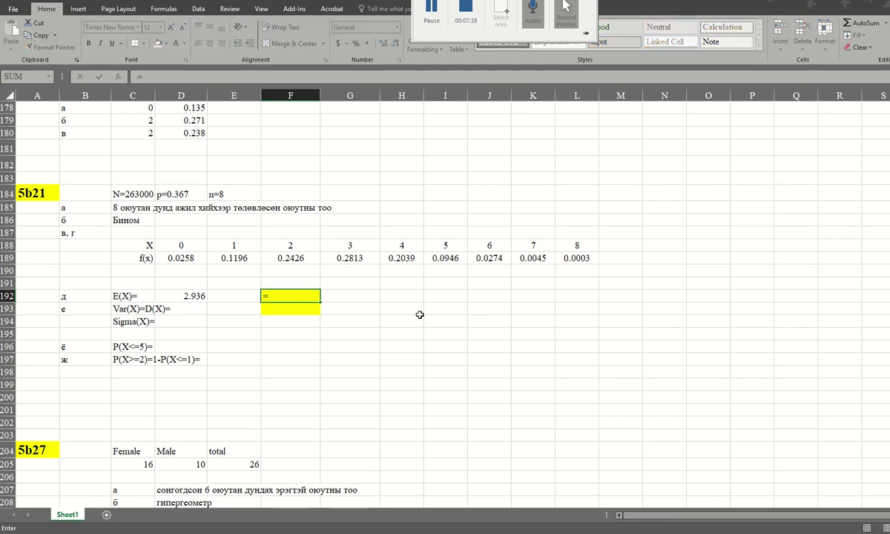
pyautogui.write('8*0.367')
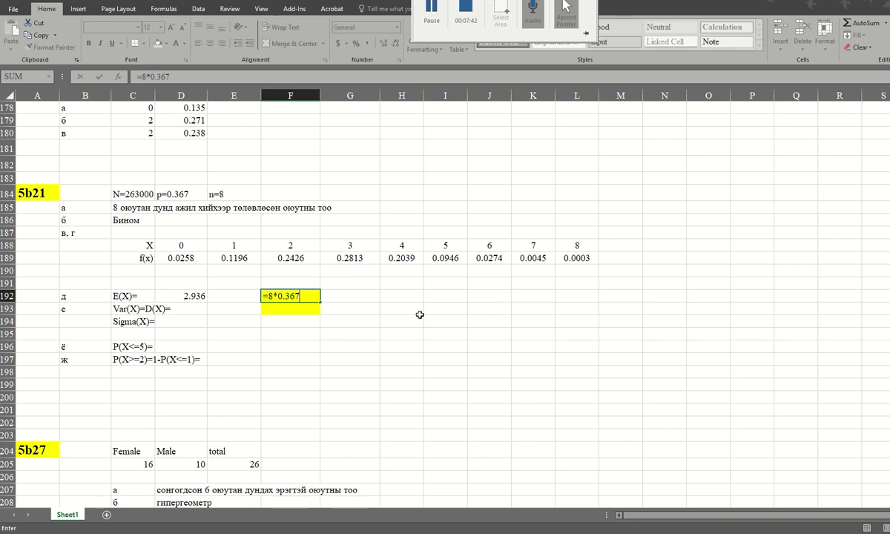
pyautogui.press('Return')
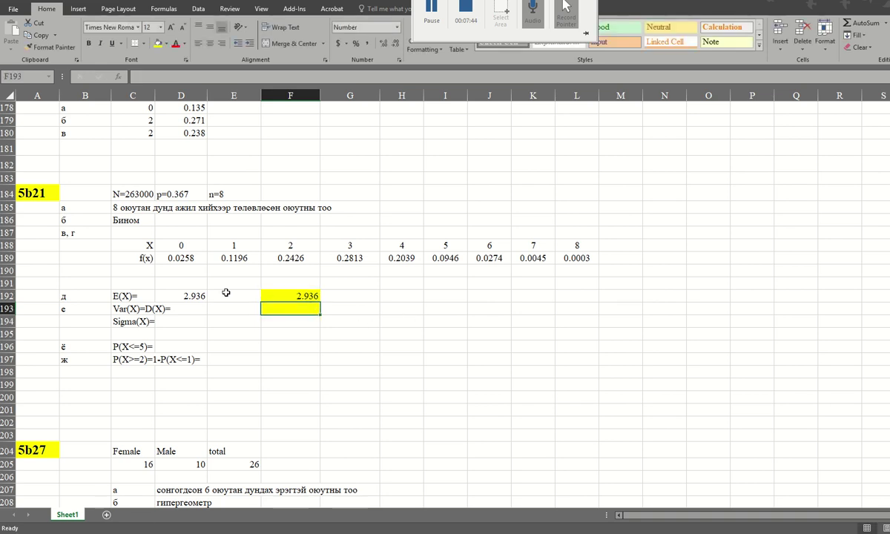
pyautogui.click(192, 295)
pyautogui.click(285, 297)
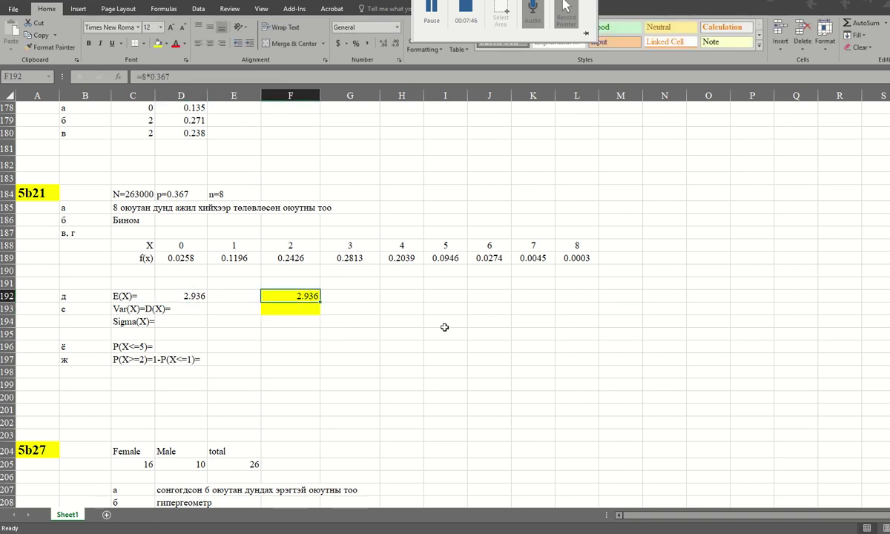
pyautogui.doubleClick(273, 295)
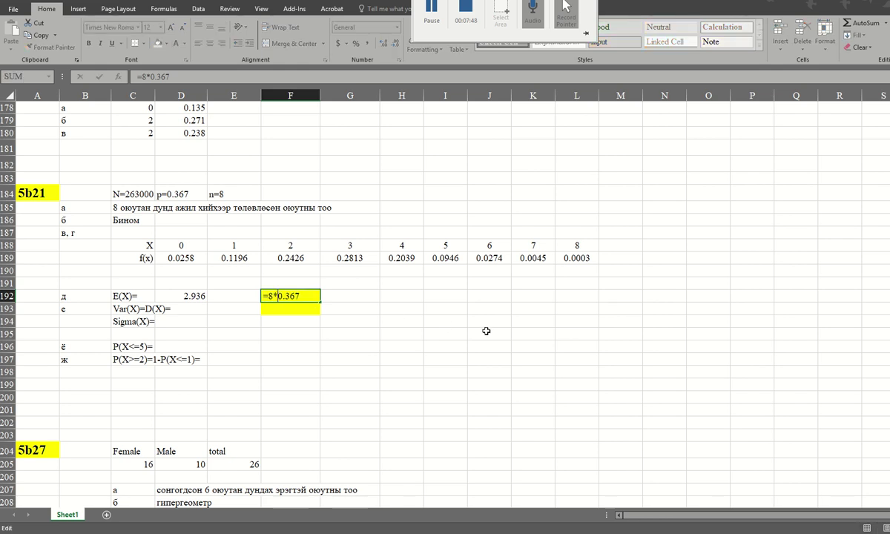
pyautogui.press('Escape')
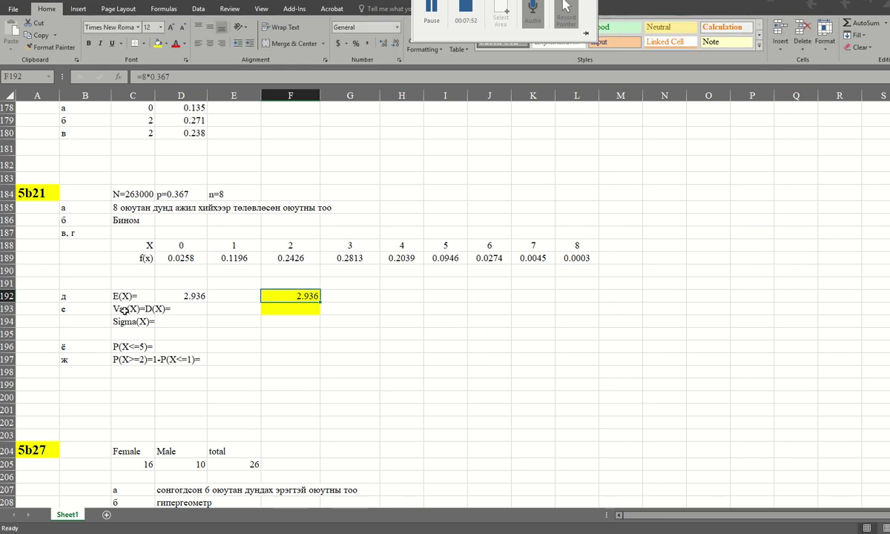
# Handwrite the variance formula Var(X) = E(X²) − [E(X)]² = Σxi²pi − 2.936² with the pen beside rows 192–194.
pyautogui.click(175, 269)
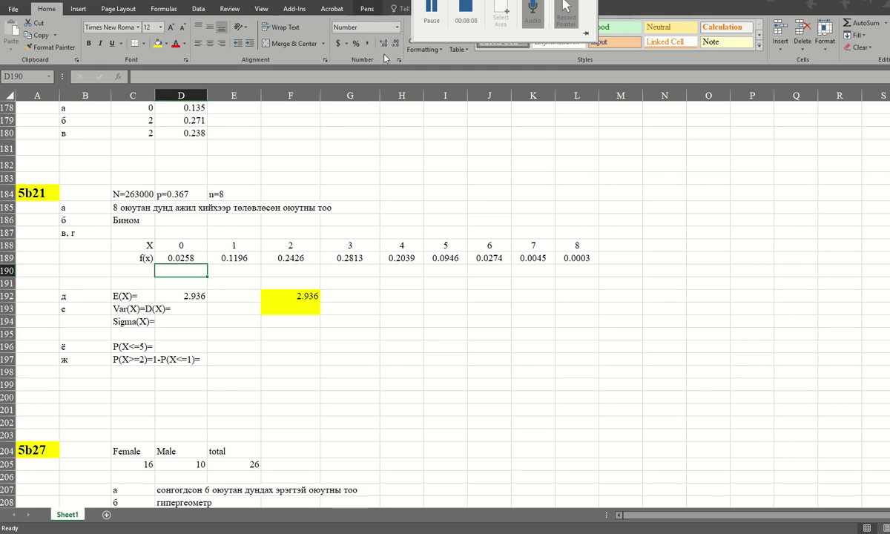
pyautogui.click(365, 10)
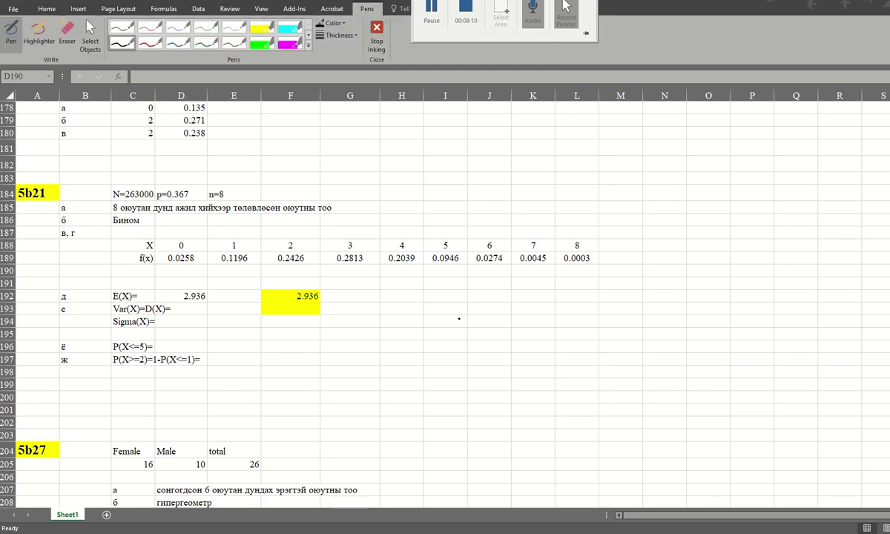
pyautogui.moveTo(451, 295)
pyautogui.mouseDown()
pyautogui.moveTo(536, 313)
pyautogui.moveTo(586, 300)
pyautogui.moveTo(652, 309)
pyautogui.moveTo(611, 319)
pyautogui.moveTo(675, 300)
pyautogui.mouseUp()
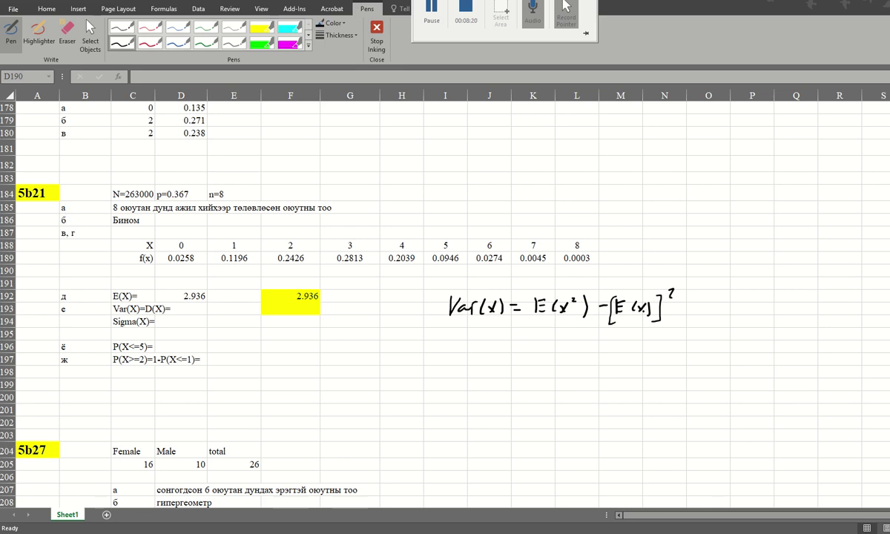
pyautogui.moveTo(684, 306)
pyautogui.mouseDown()
pyautogui.moveTo(733, 310)
pyautogui.moveTo(727, 316)
pyautogui.mouseUp()
pyautogui.moveTo(735, 314)
pyautogui.mouseDown()
pyautogui.moveTo(742, 307)
pyautogui.moveTo(750, 326)
pyautogui.moveTo(757, 318)
pyautogui.mouseUp()
pyautogui.moveTo(764, 311); pyautogui.dragTo(765, 320)
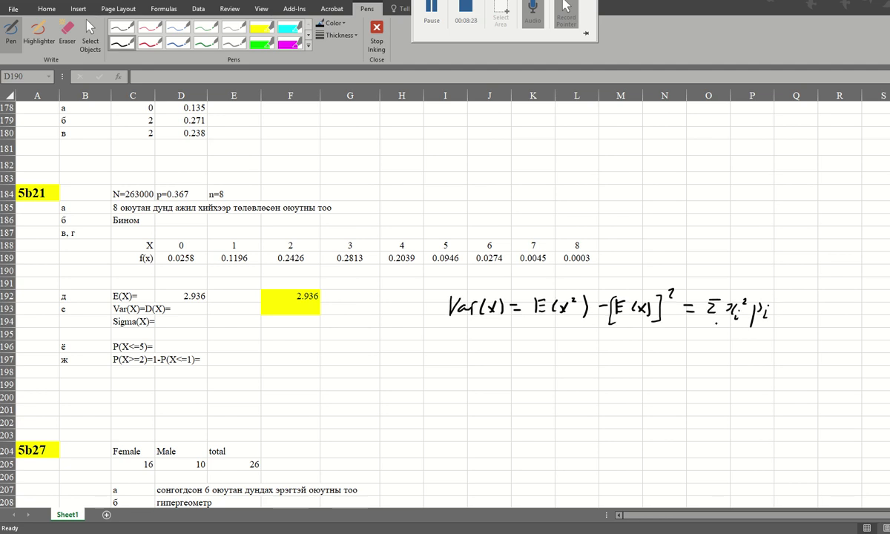
pyautogui.moveTo(779, 310); pyautogui.dragTo(792, 310)
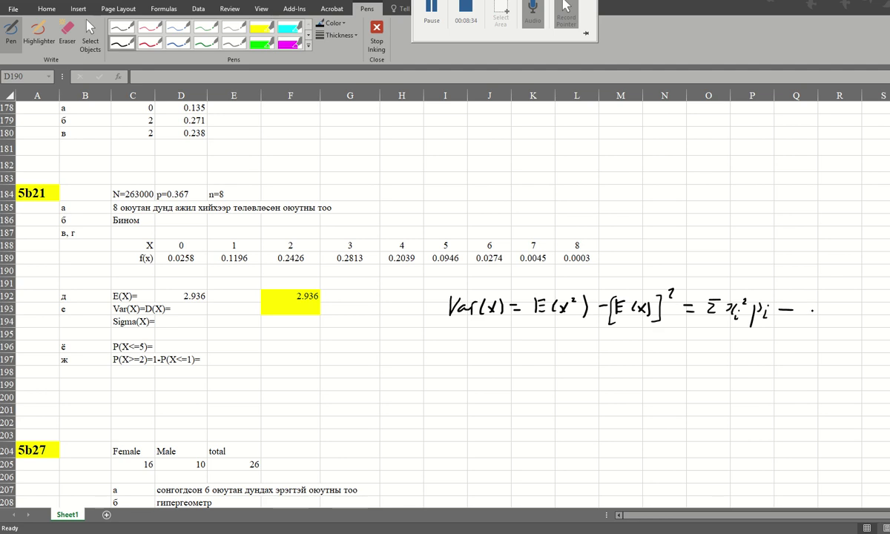
pyautogui.moveTo(818, 306)
pyautogui.mouseDown()
pyautogui.moveTo(838, 318)
pyautogui.moveTo(869, 300)
pyautogui.mouseUp()
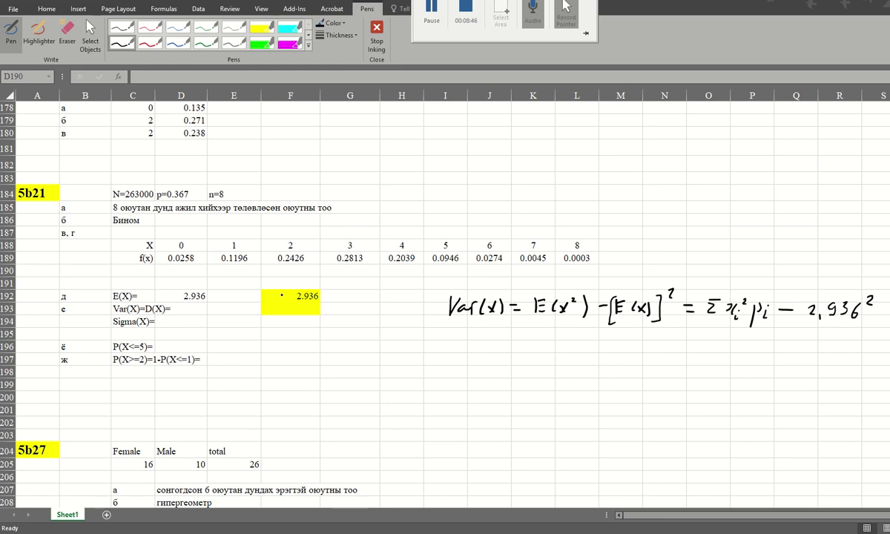
pyautogui.press('Escape')
# Square the first X value in D190 with the formula =+D188^2.
pyautogui.click(192, 272)
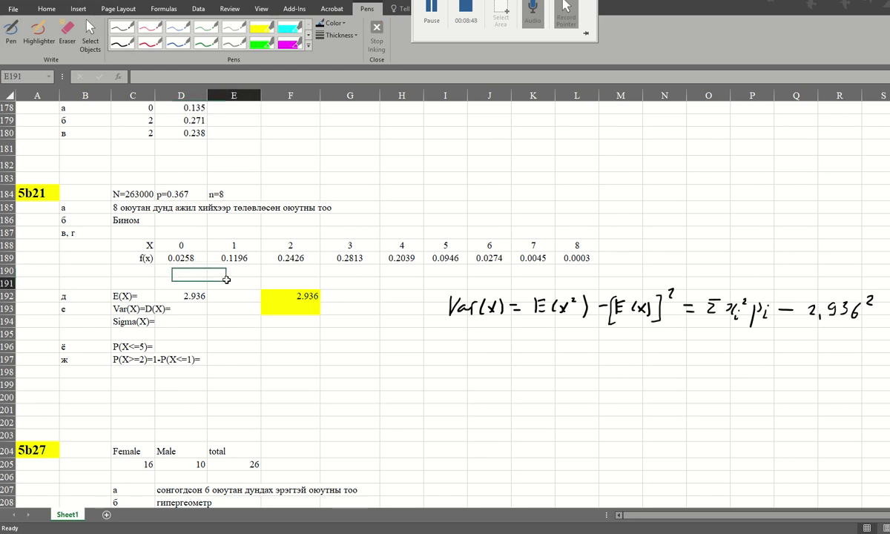
pyautogui.write('+')
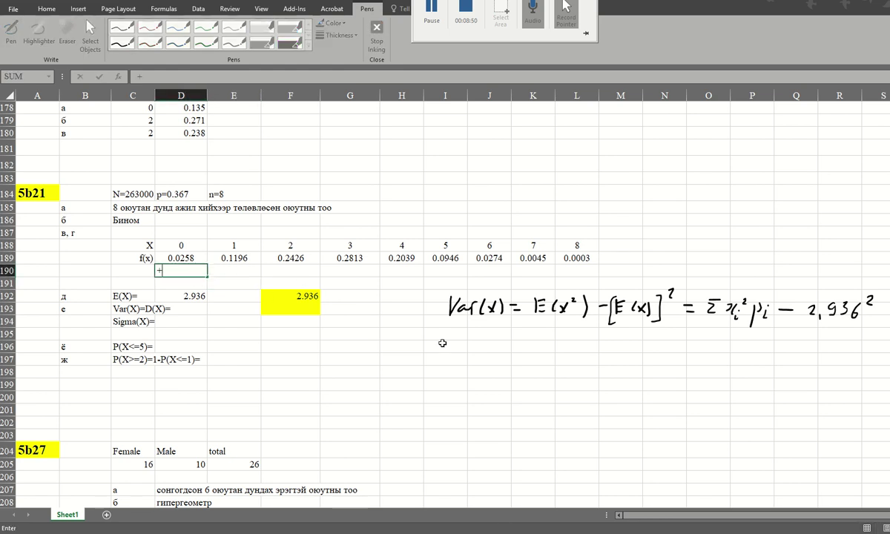
pyautogui.press('Up')
pyautogui.press('Up')
pyautogui.write('^2')
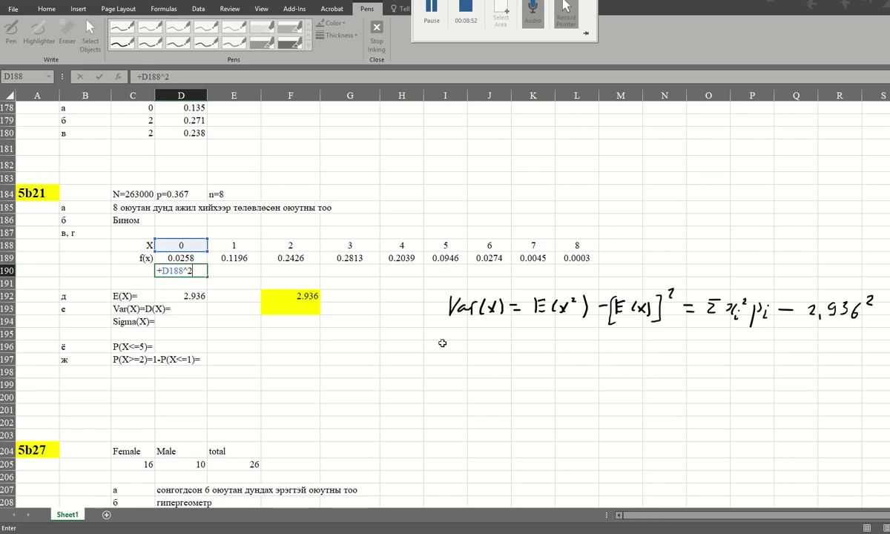
pyautogui.press('Return')
pyautogui.press('Up')
pyautogui.press('Left')
pyautogui.press('Right')
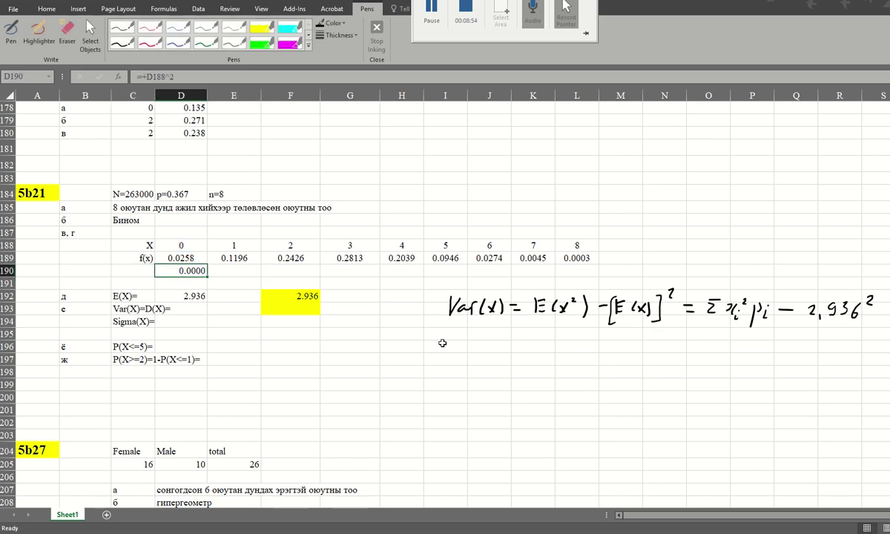
# Format the squared value in D190 to show no decimal places.
pyautogui.click(44, 9)
pyautogui.click(396, 46)
pyautogui.click(396, 46)
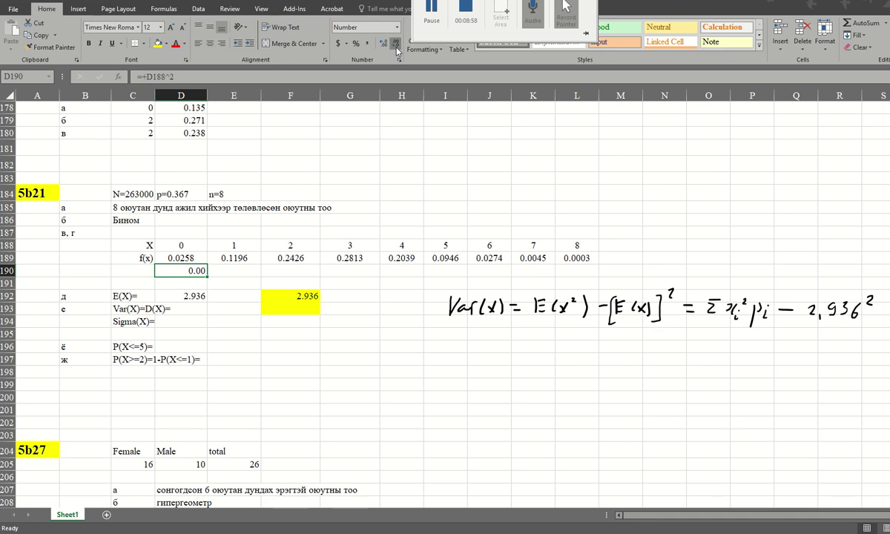
pyautogui.click(396, 46)
pyautogui.click(396, 46)
# Copy the squaring formula from D190 across the row through L190.
pyautogui.hotkey('shift', 'Right')
pyautogui.hotkey('shift', 'Right')
pyautogui.hotkey('shift', 'Right')
pyautogui.hotkey('shift', 'Right')
pyautogui.hotkey('shift', 'Right')
pyautogui.hotkey('shift', 'Right')
pyautogui.hotkey('shift', 'Right')
pyautogui.hotkey('shift', 'Right')
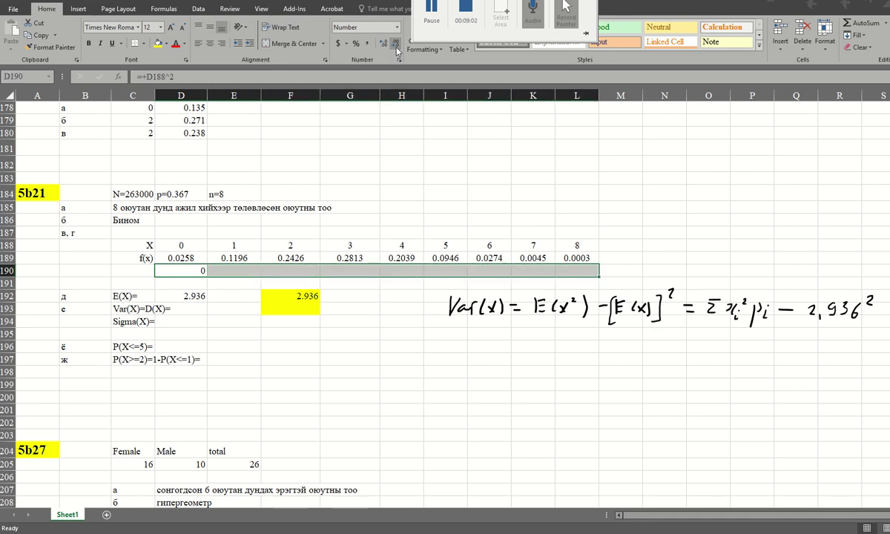
pyautogui.hotkey('ctrl', 'r')
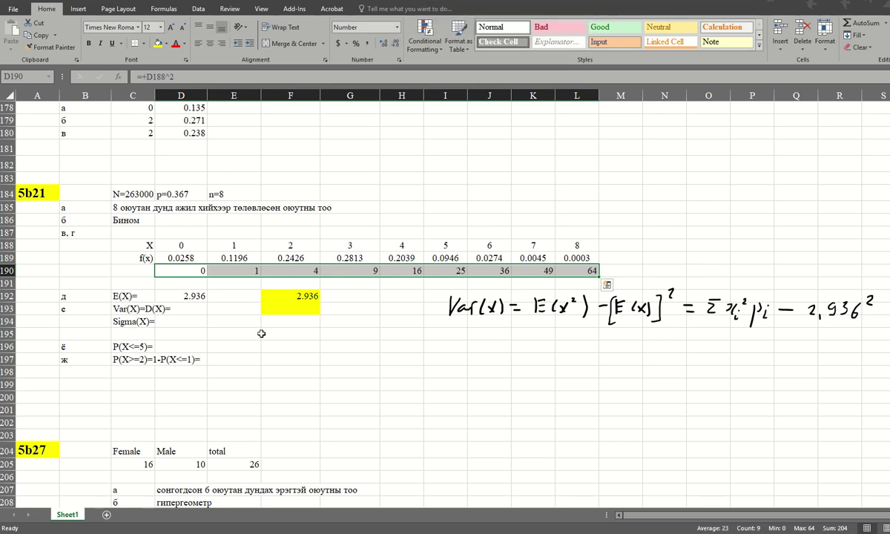
# Calculate the variance Var(X) in D193 with =SUMPRODUCT(D190:L190,D189:L189)-D192^2.
pyautogui.click(189, 308)
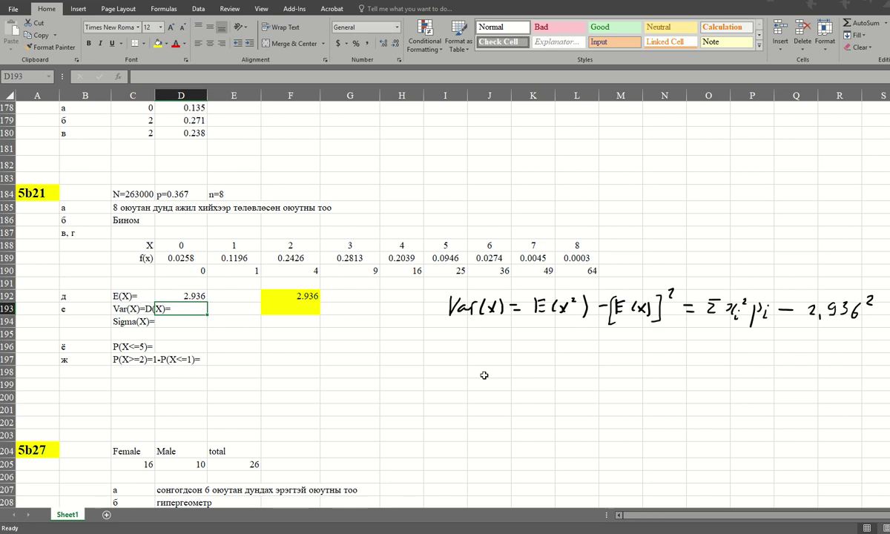
pyautogui.write('=')
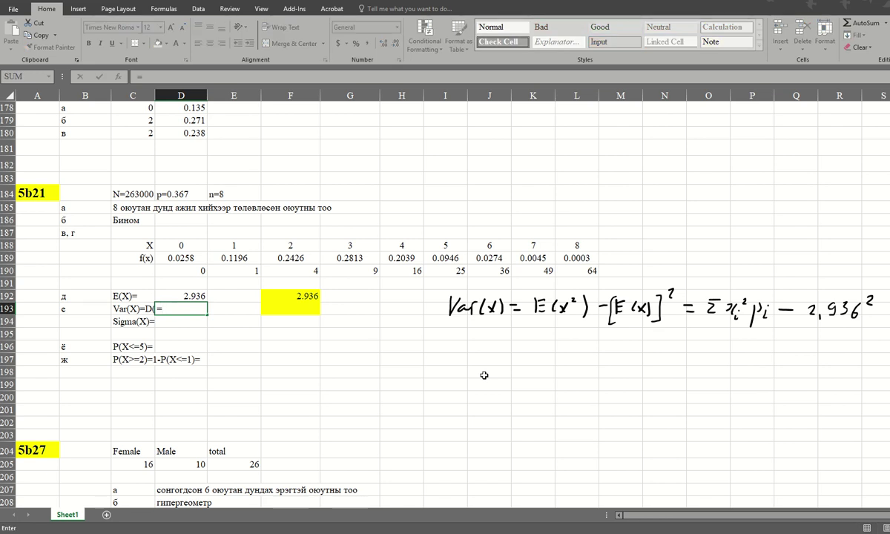
pyautogui.write('sum')
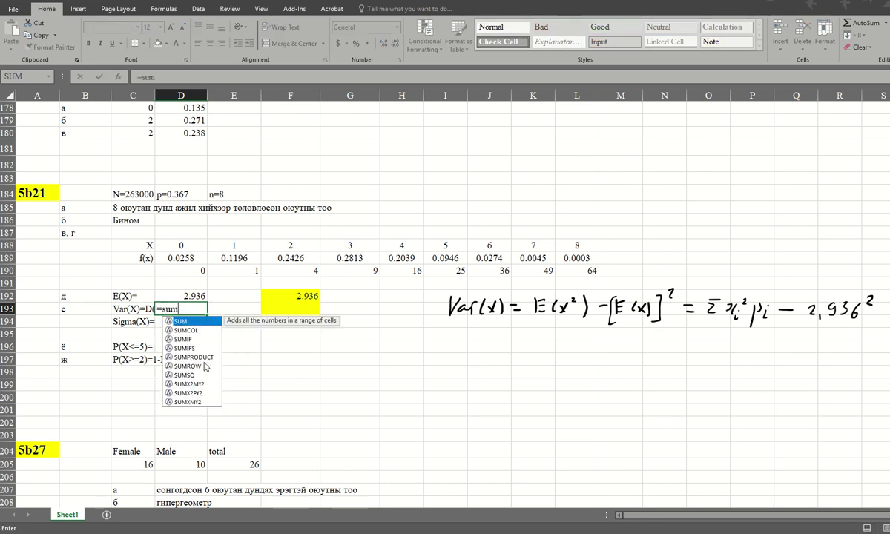
pyautogui.doubleClick(196, 361)
pyautogui.moveTo(178, 271); pyautogui.dragTo(582, 271)
pyautogui.write(',')
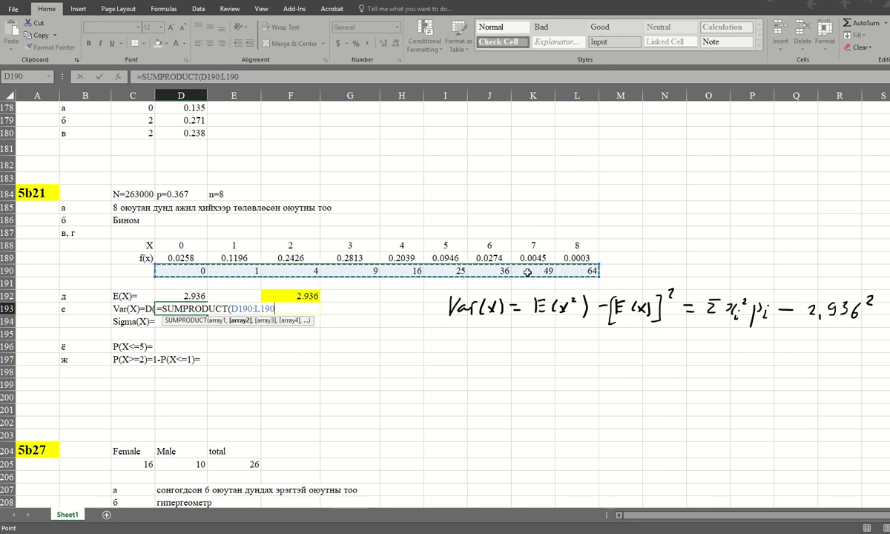
pyautogui.moveTo(190, 258); pyautogui.dragTo(586, 252)
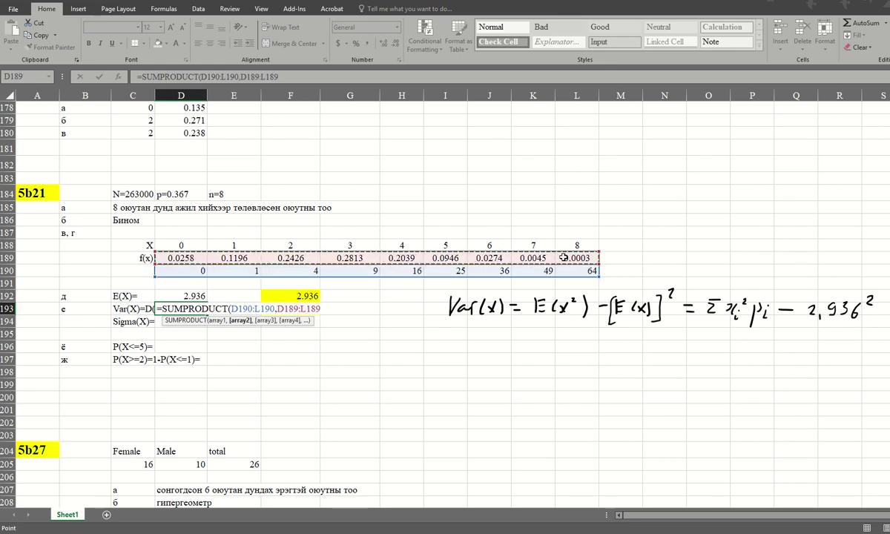
pyautogui.write(')')
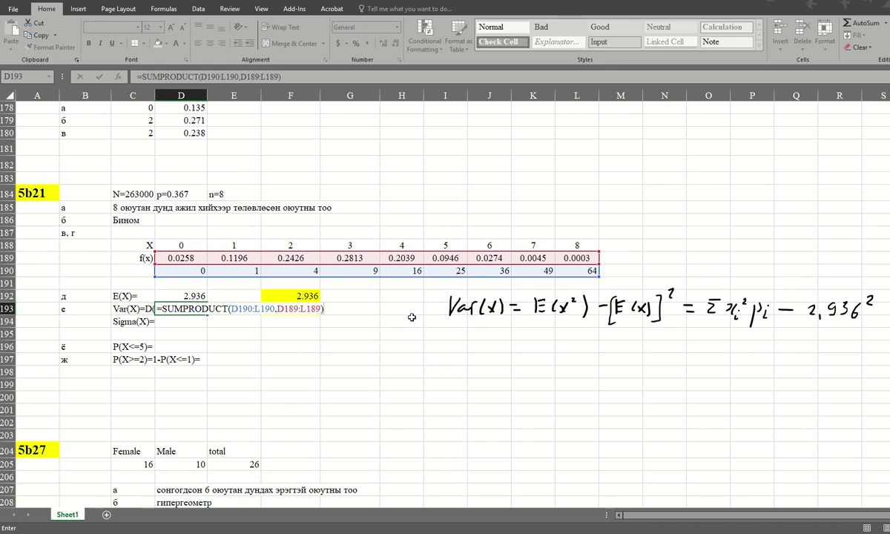
pyautogui.write('-')
pyautogui.click(174, 296)
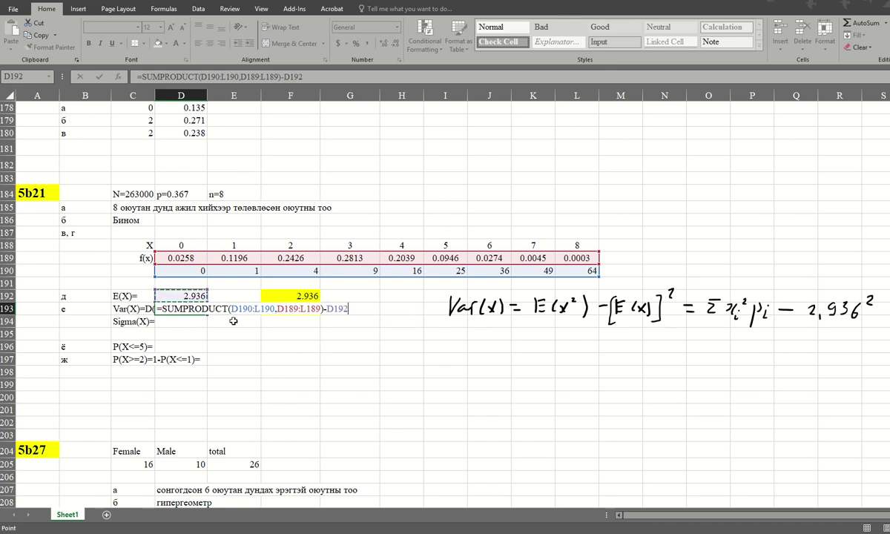
pyautogui.write('^2')
pyautogui.press('Return')
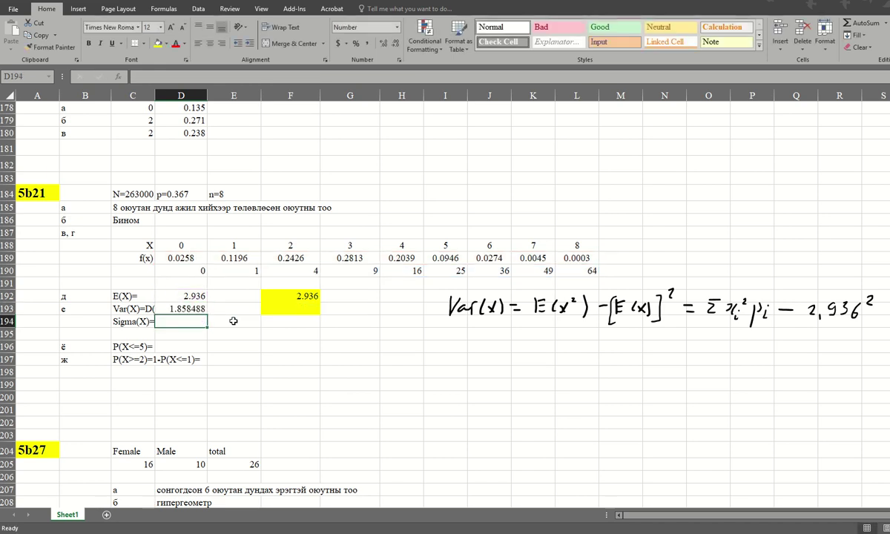
# Format the variance in D193 to show three decimal places.
pyautogui.click(182, 304)
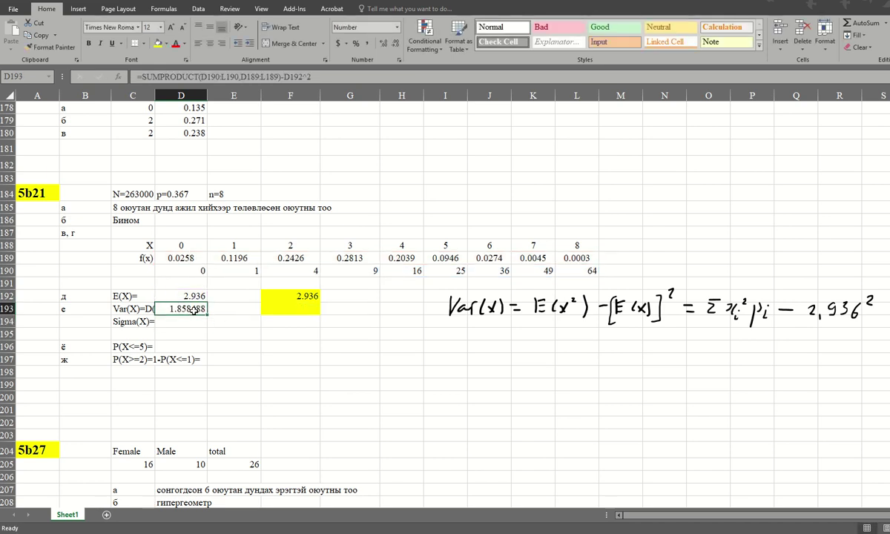
pyautogui.click(399, 45)
pyautogui.click(399, 45)
pyautogui.click(399, 46)
pyautogui.click(385, 44)
pyautogui.click(398, 45)
# Compute the variance as n·p·(1−p) in F193 with =8*0.367*(1-0.367), and review it against D193.
pyautogui.click(289, 308)
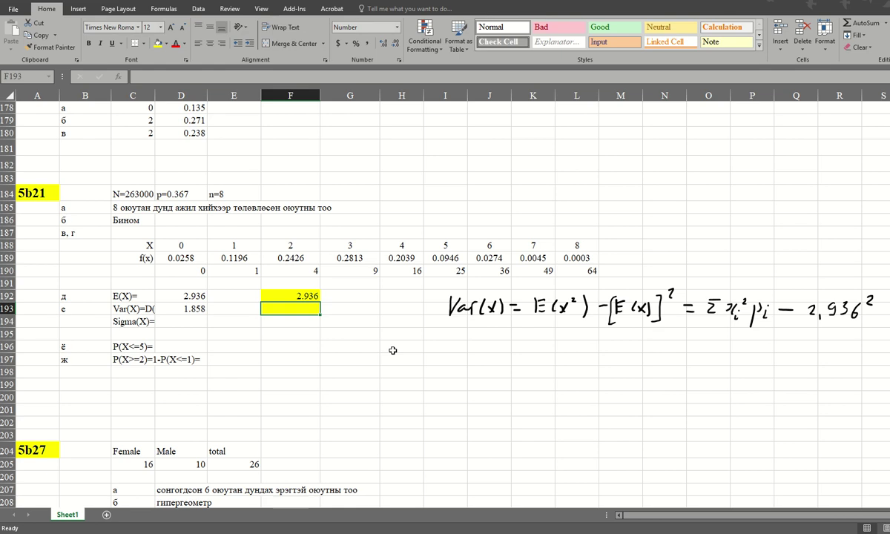
pyautogui.write('=')
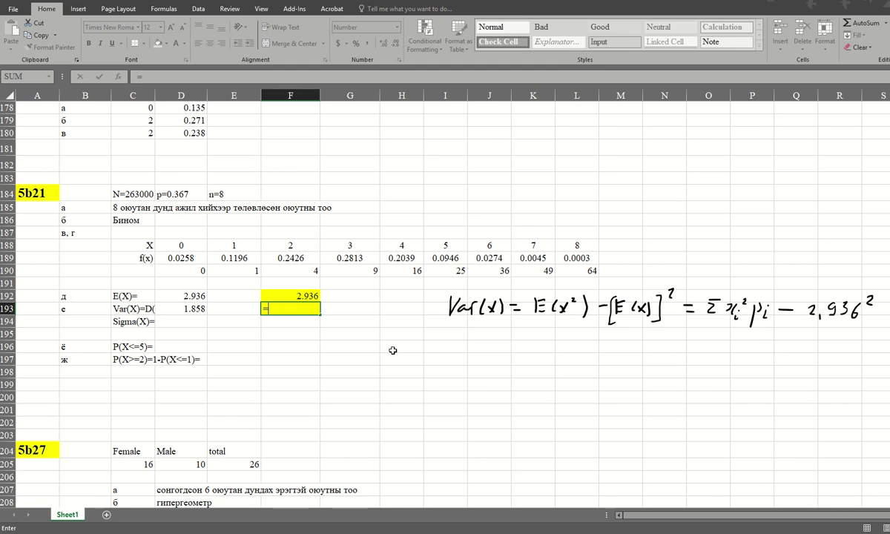
pyautogui.write('8*0.367*')
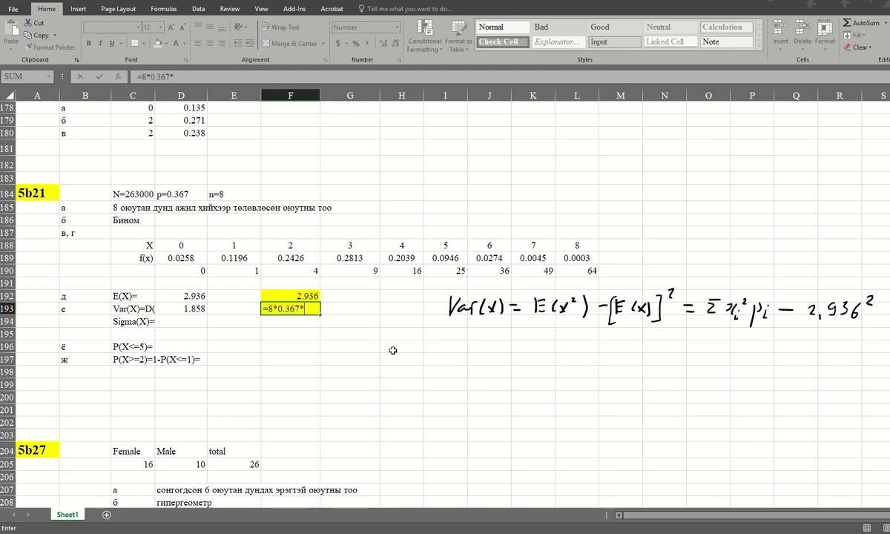
pyautogui.write('(1-0.367')
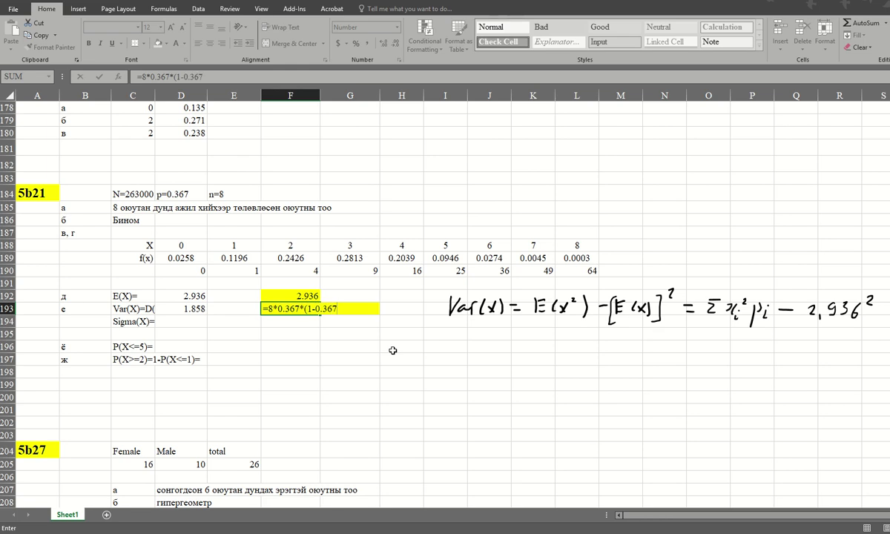
pyautogui.write(')')
pyautogui.press('Return')
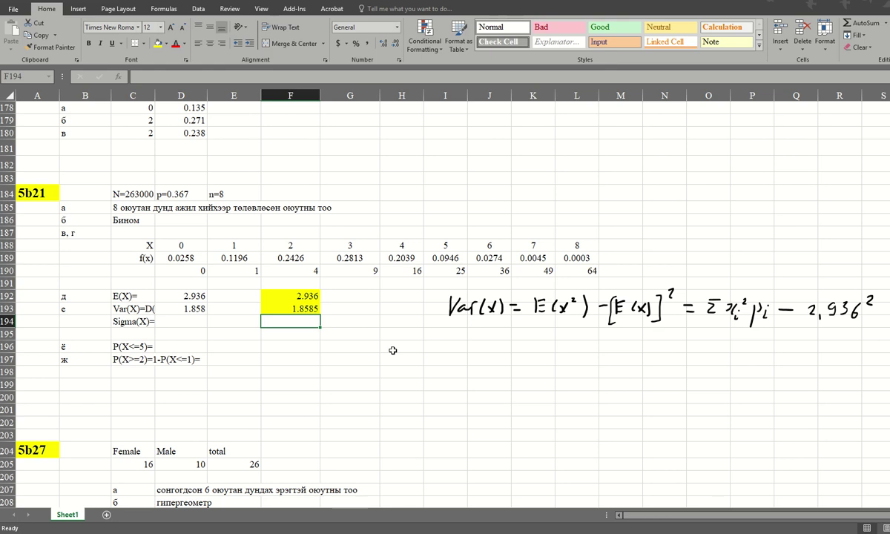
pyautogui.click(177, 306)
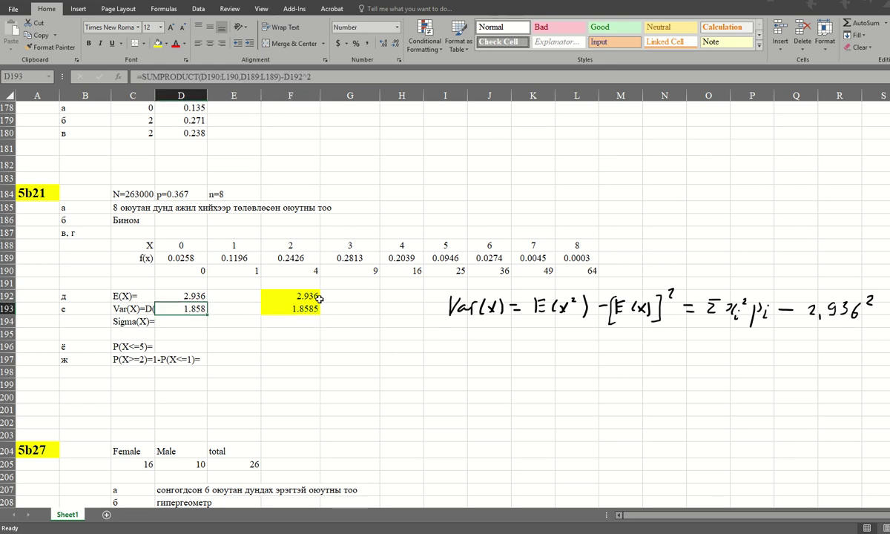
pyautogui.moveTo(300, 295); pyautogui.dragTo(307, 307)
pyautogui.click(475, 346)
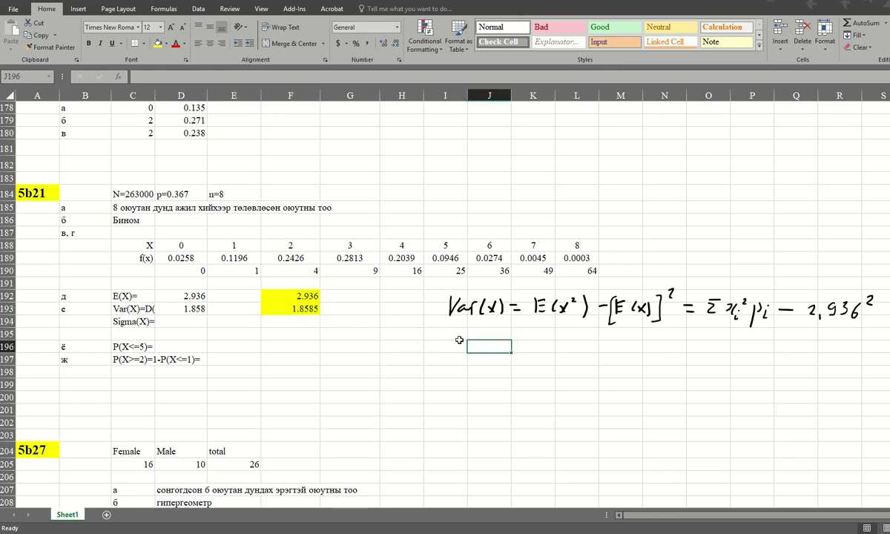
pyautogui.press('Right')
pyautogui.press('Right')
pyautogui.press('Right')
pyautogui.press('Right')
pyautogui.press('Right')
pyautogui.press('Right')
pyautogui.press('Right')
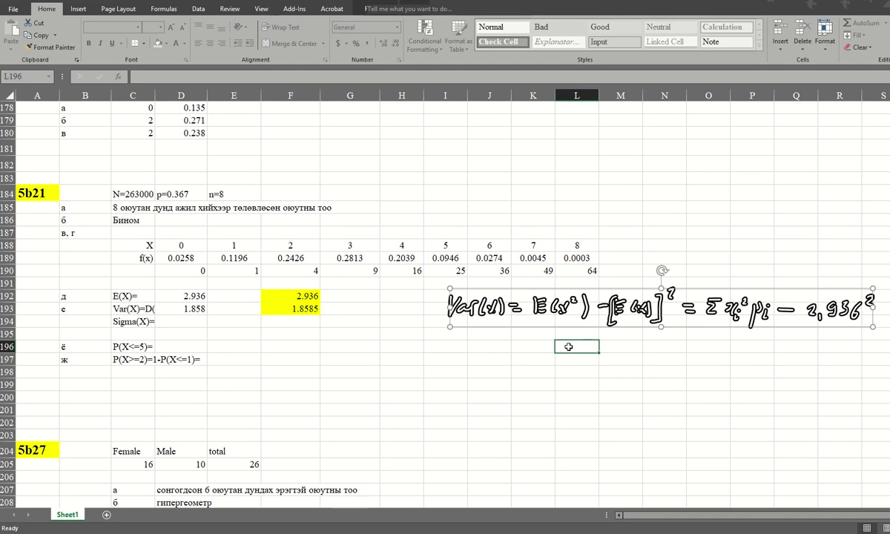
pyautogui.press('Down')
pyautogui.press('Down')
pyautogui.press('Down')
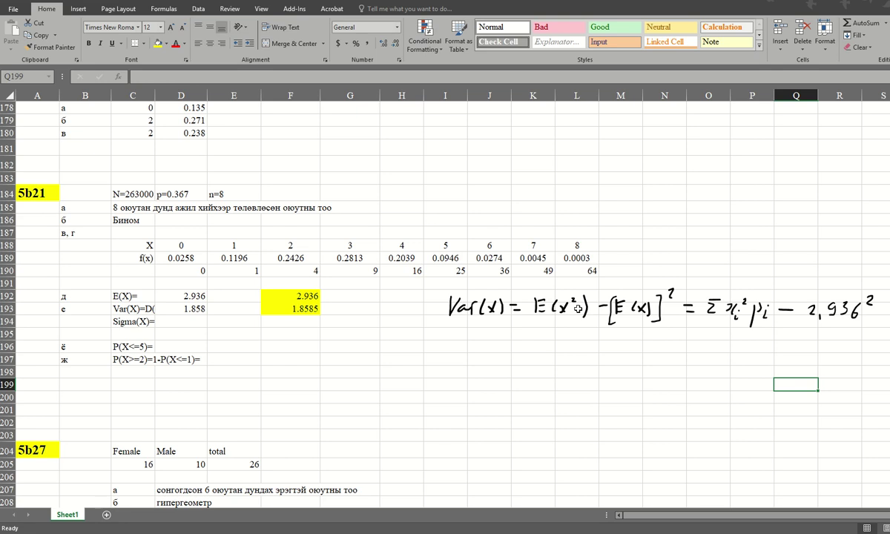
# Calculate the standard deviation Sigma(X) in D194 as the square root of the variance with =D193^0.5.
pyautogui.click(187, 346)
pyautogui.click(178, 321)
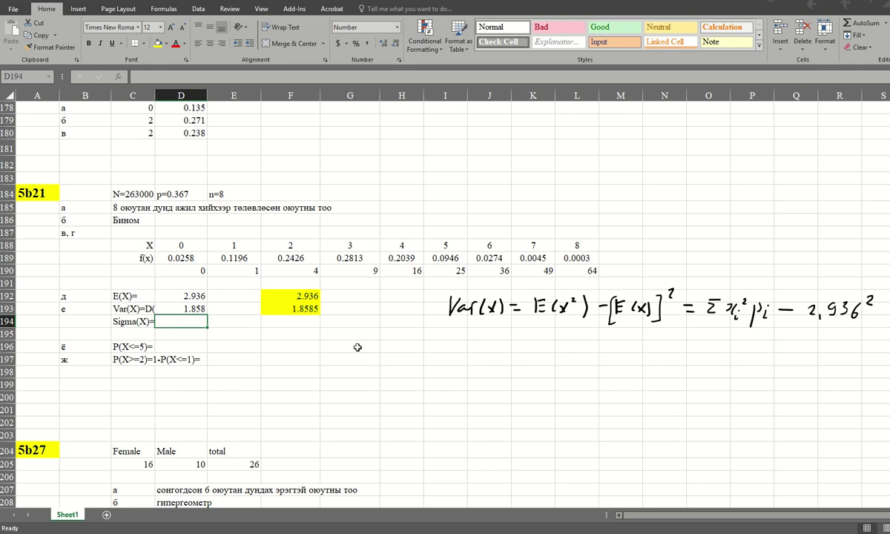
pyautogui.press('Up')
pyautogui.press('Down')
pyautogui.write('=')
pyautogui.press('Up')
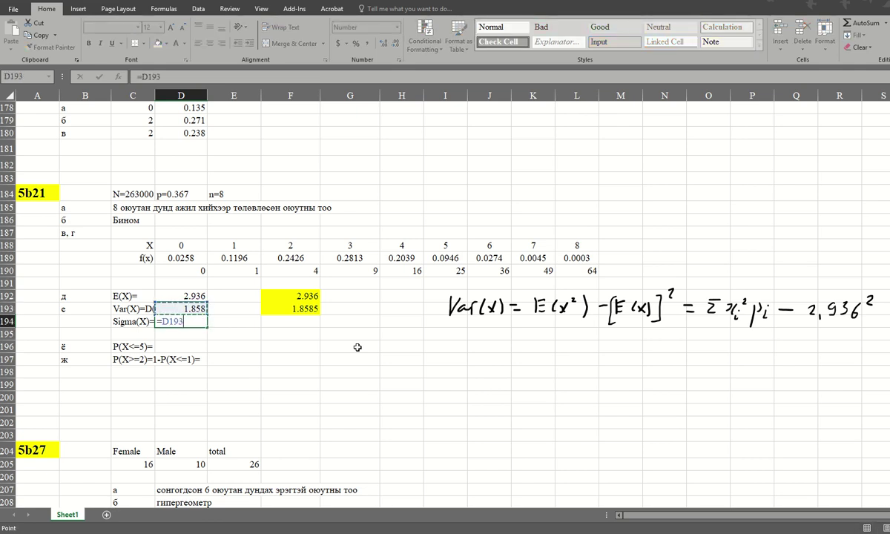
pyautogui.write('^0.5')
pyautogui.press('Return')
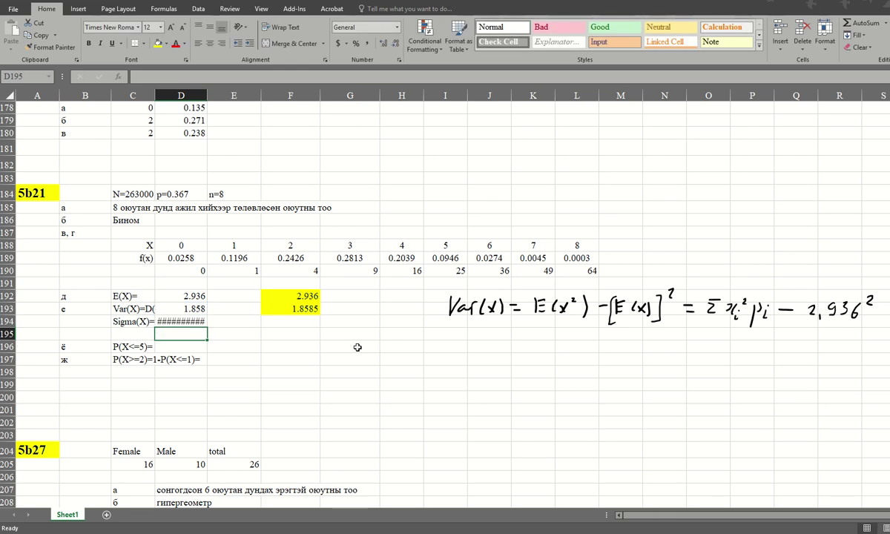
pyautogui.click(192, 321)
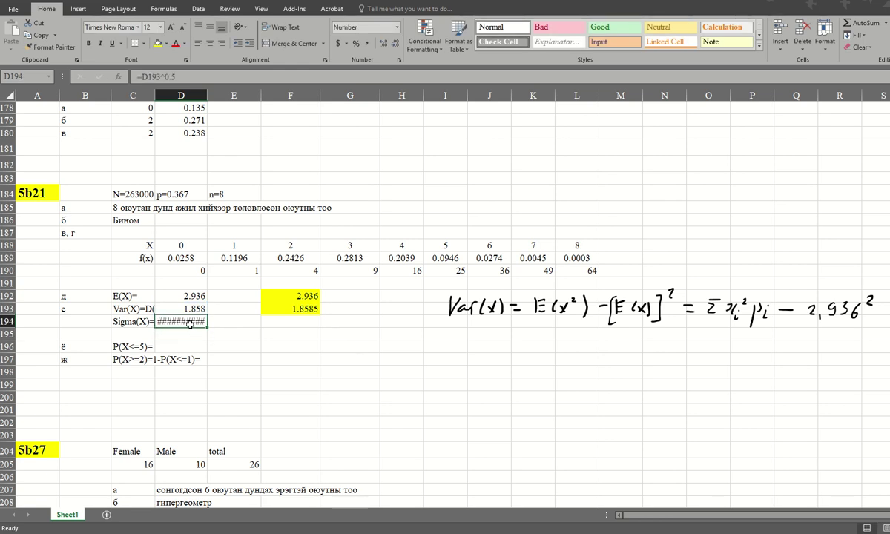
pyautogui.press('F2')
pyautogui.press('Left')
pyautogui.press('Left')
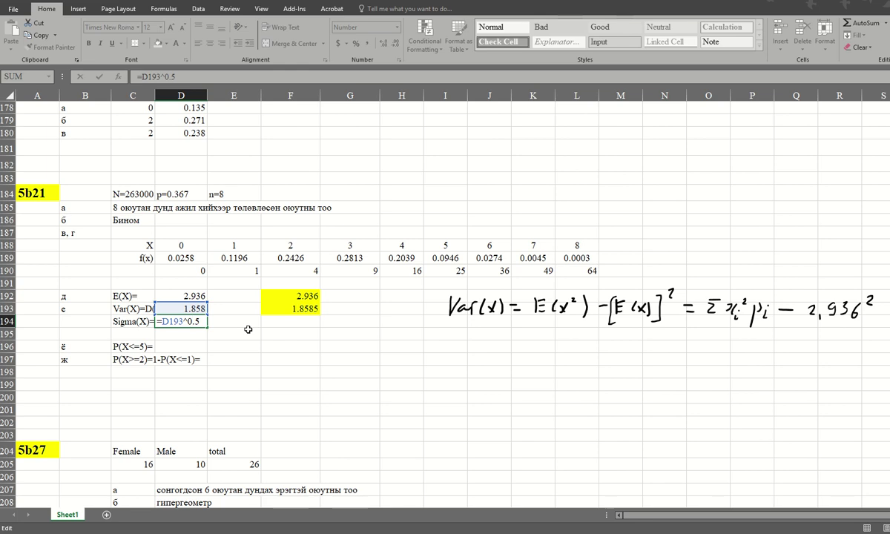
pyautogui.press('Return')
# Format the standard deviation in D194 as a number with 3 decimal places.
pyautogui.click(182, 321)
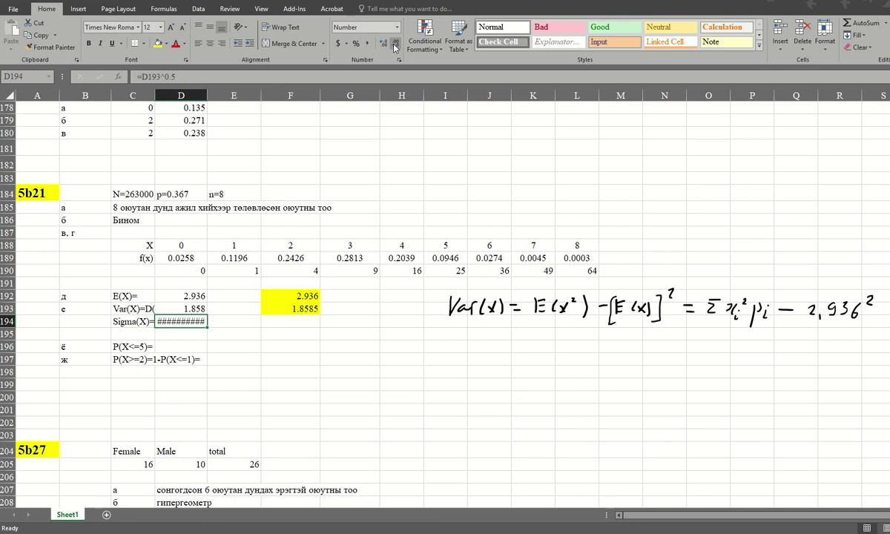
pyautogui.rightClick(178, 331)
pyautogui.click(198, 271)
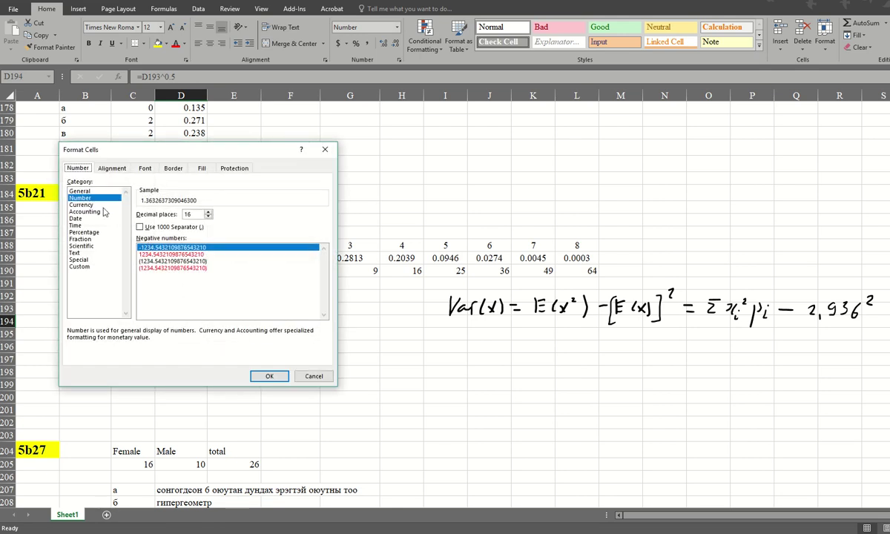
pyautogui.doubleClick(186, 214)
pyautogui.write('3')
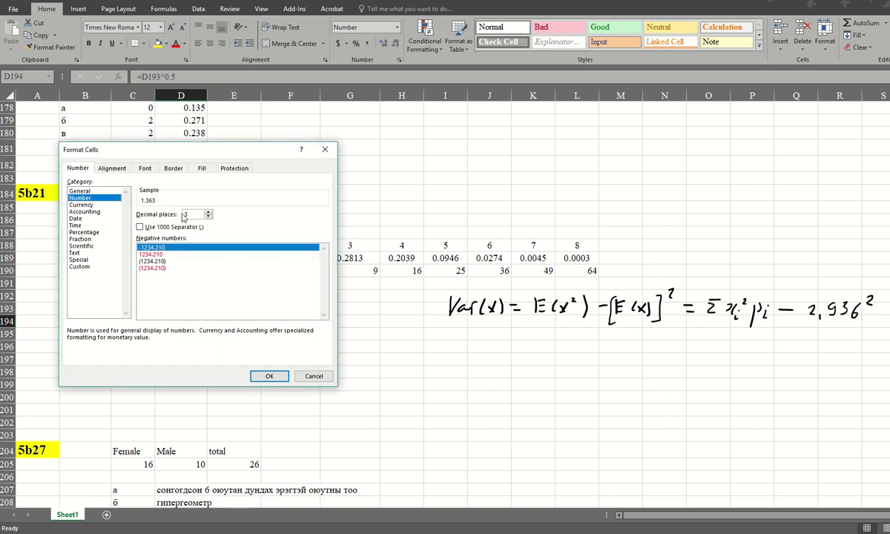
pyautogui.click(265, 376)
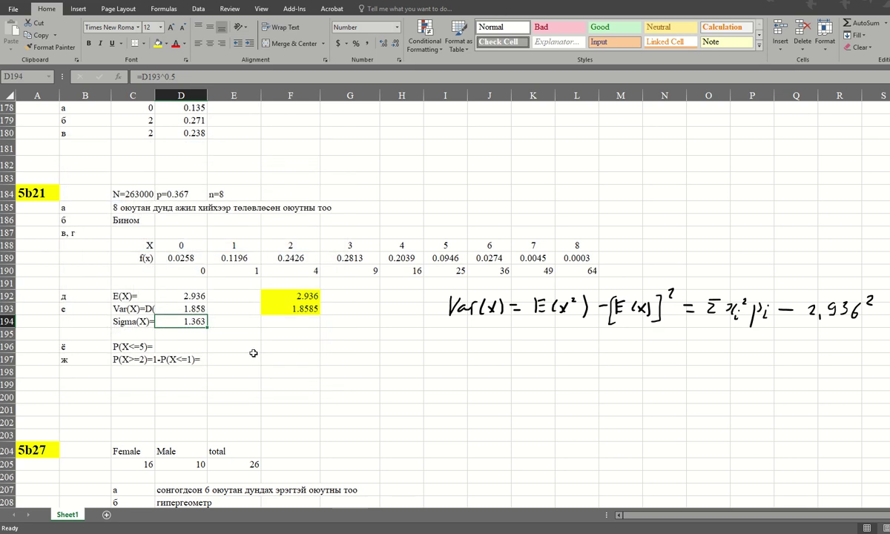
pyautogui.click(253, 353)
pyautogui.click(185, 322)
pyautogui.click(289, 356)
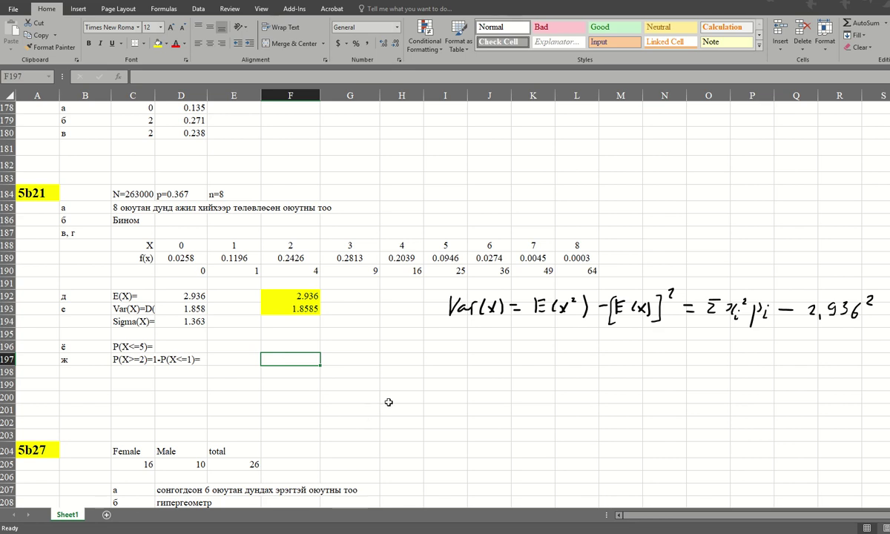
# Calculate P(X<=5) in D196 with =BINOM.DIST(5,8,0.367,TRUE), and check it against the sum of f(x) values in D189:I189.
pyautogui.scroll(-1, 388, 402)
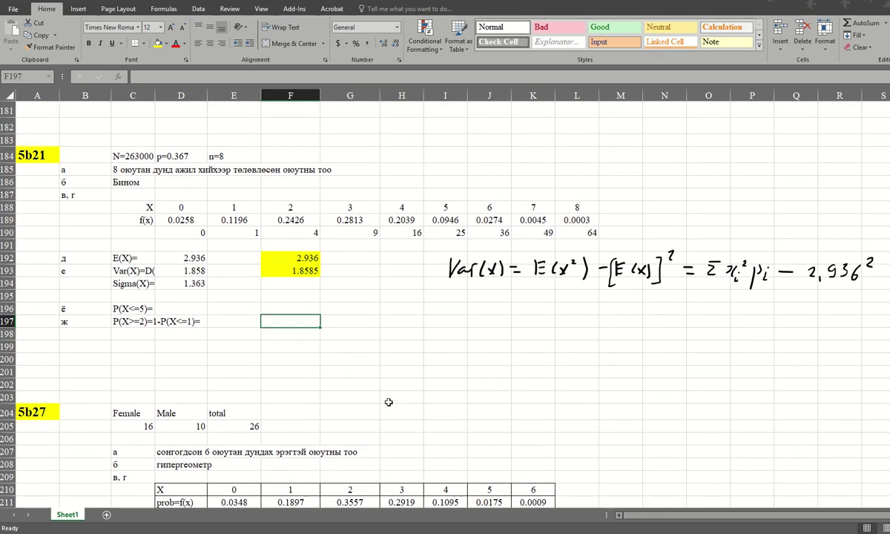
pyautogui.click(178, 307)
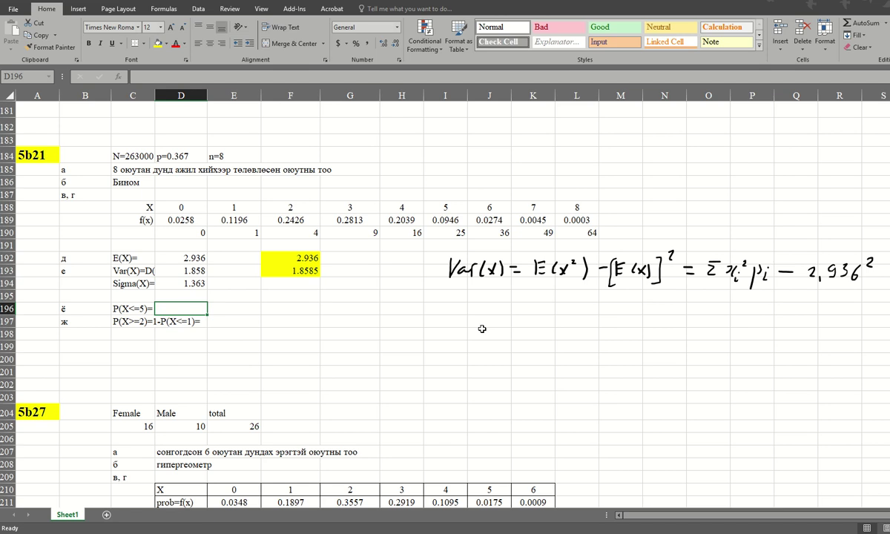
pyautogui.write('=bino')
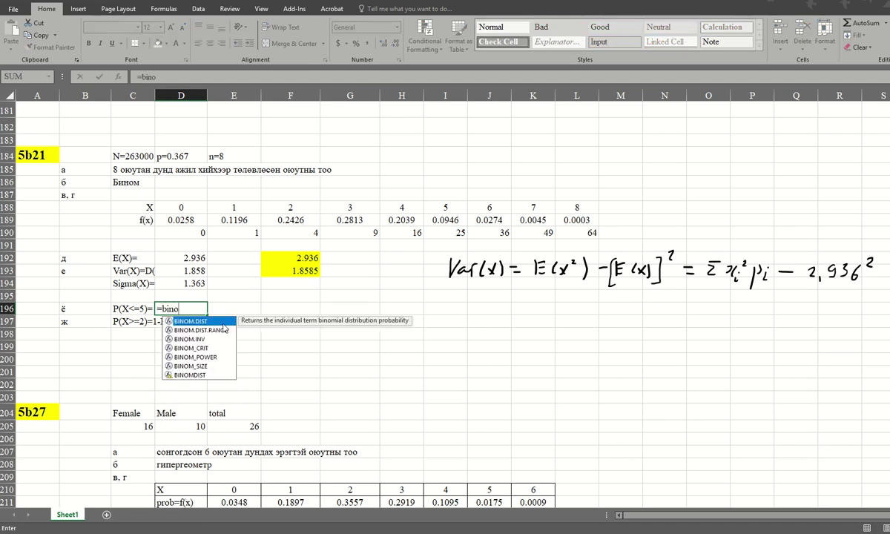
pyautogui.press('Tab')
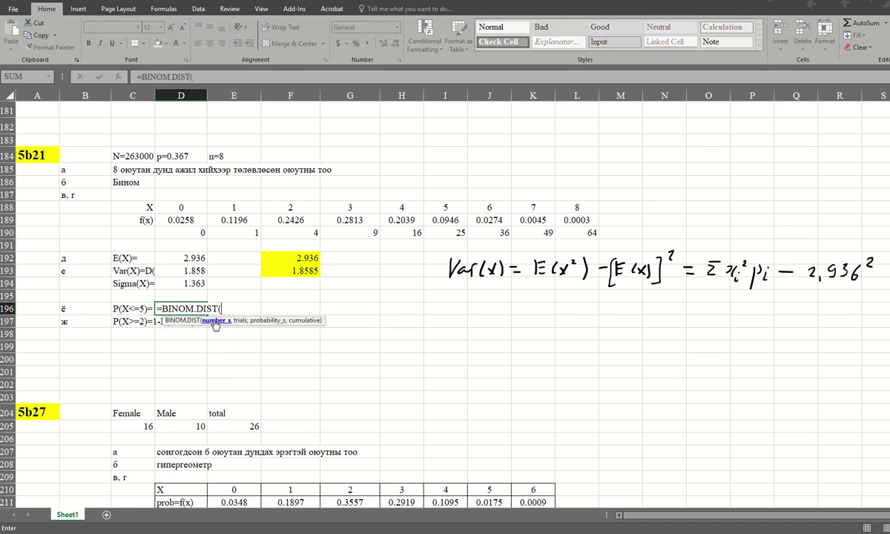
pyautogui.click(239, 307)
pyautogui.write('5,8,0')
pyautogui.write('.')
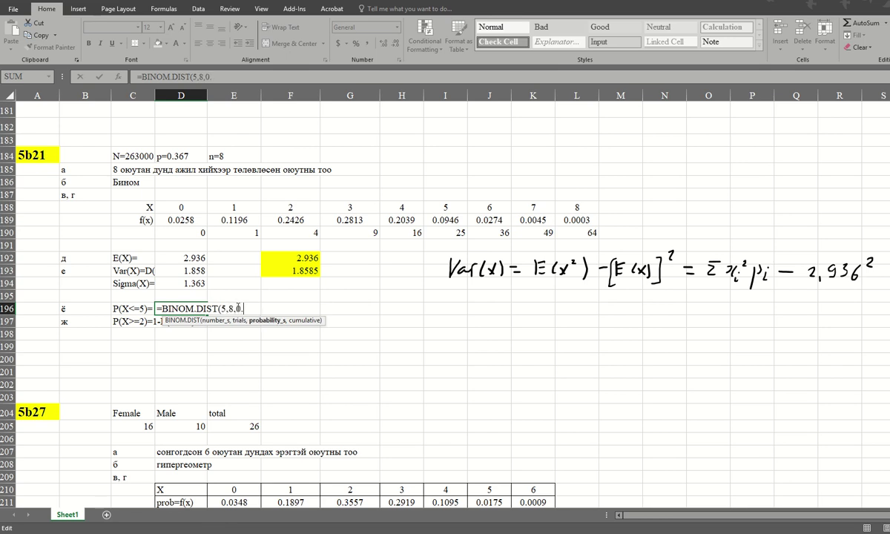
pyautogui.write('367,')
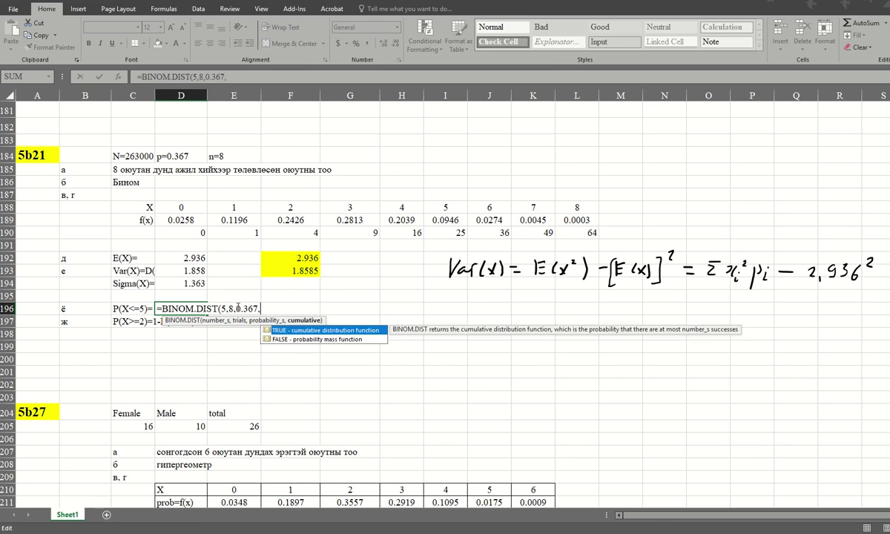
pyautogui.write('true)')
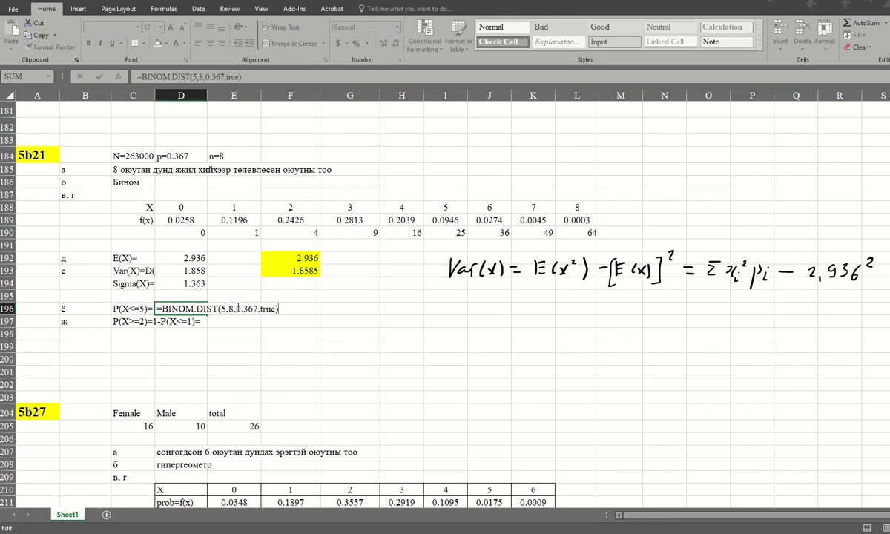
pyautogui.press('Return')
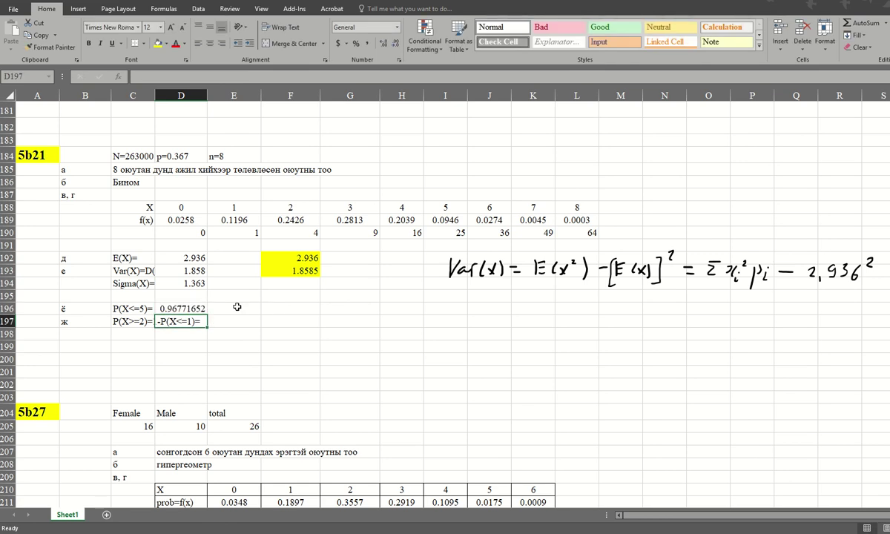
pyautogui.click(221, 324)
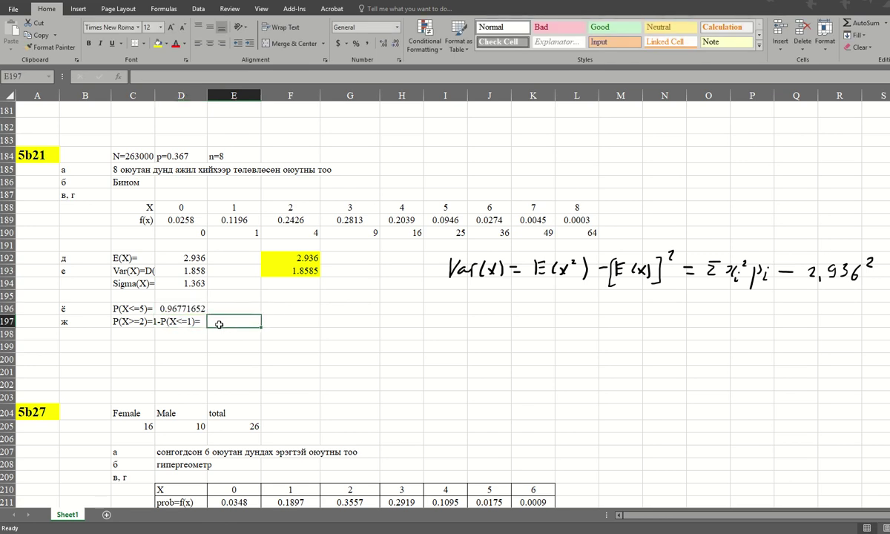
pyautogui.moveTo(175, 220); pyautogui.dragTo(442, 219)
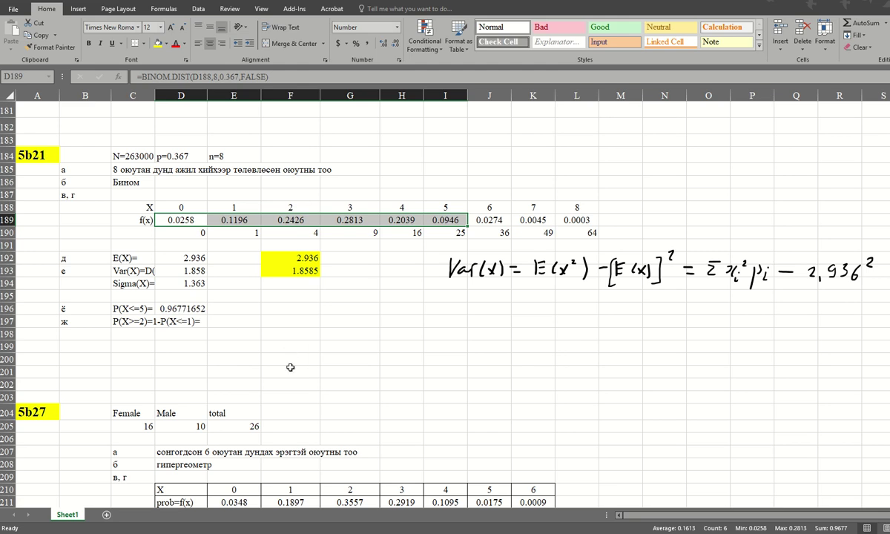
# Calculate P(X>=2) in E197 as the complement of P(X<=1) with =1-BINOM.DIST(1,8,0.367,TRUE).
pyautogui.click(232, 321)
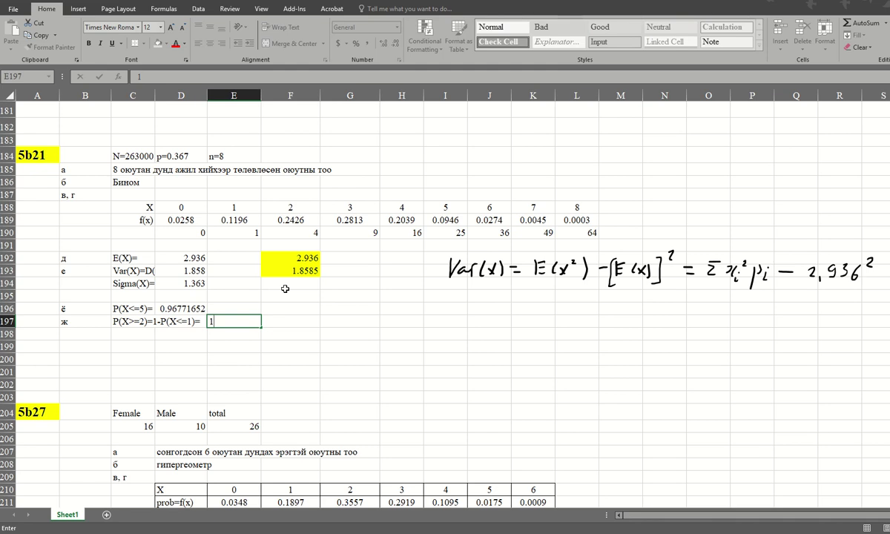
pyautogui.write('=1-')
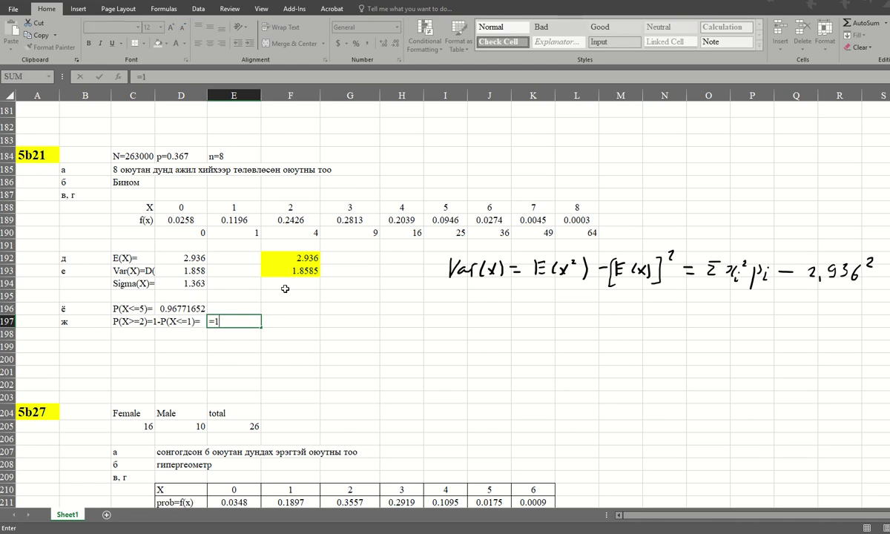
pyautogui.write('bin')
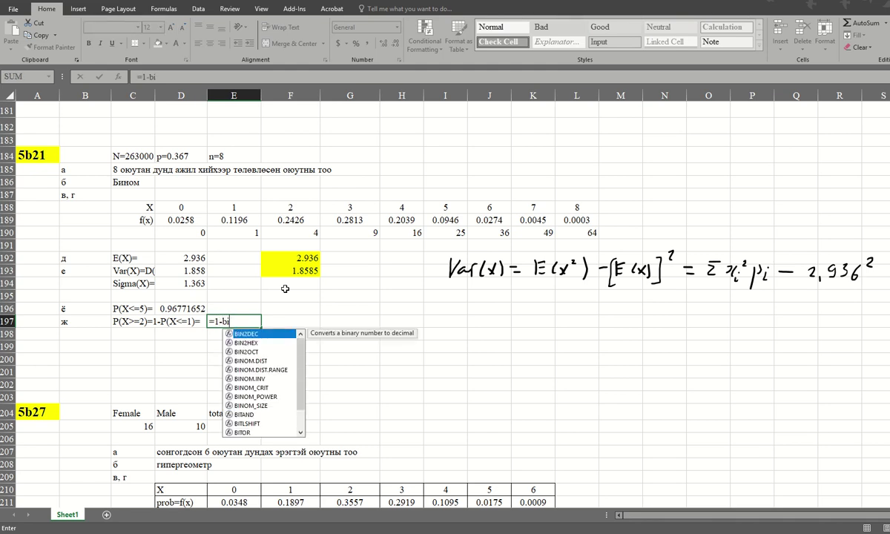
pyautogui.doubleClick(251, 361)
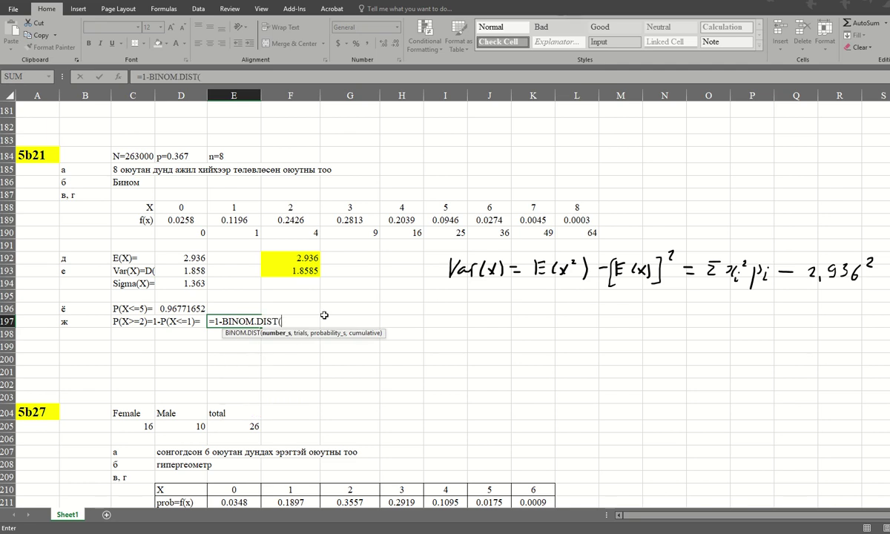
pyautogui.write('1,8,0.')
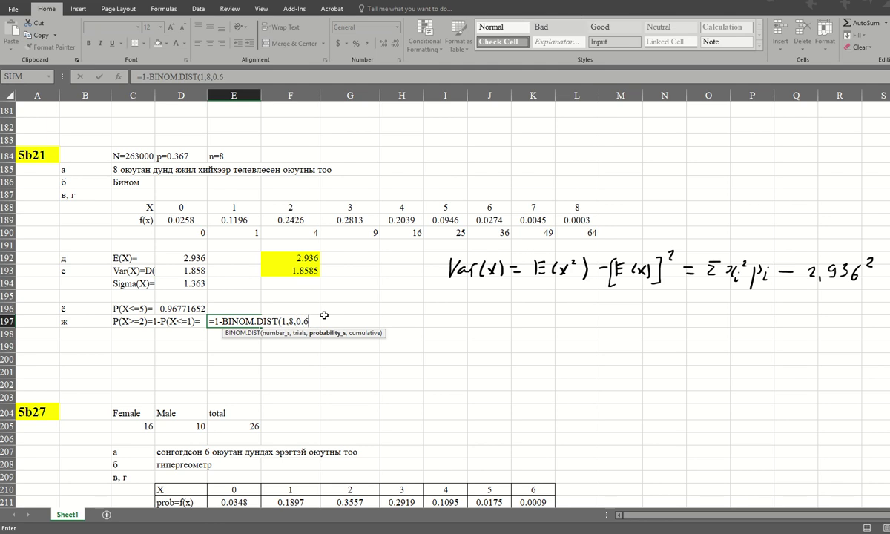
pyautogui.write('367,true(')
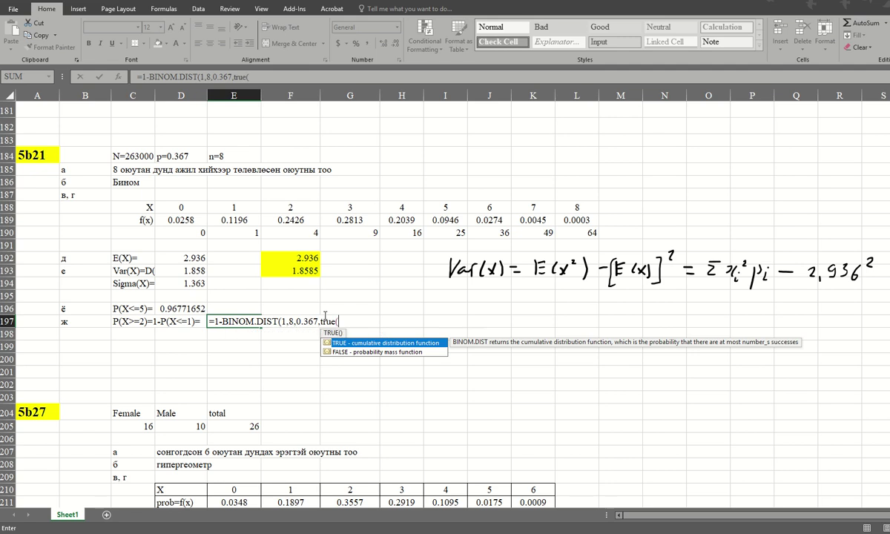
pyautogui.press('BackSpace')
pyautogui.write(')')
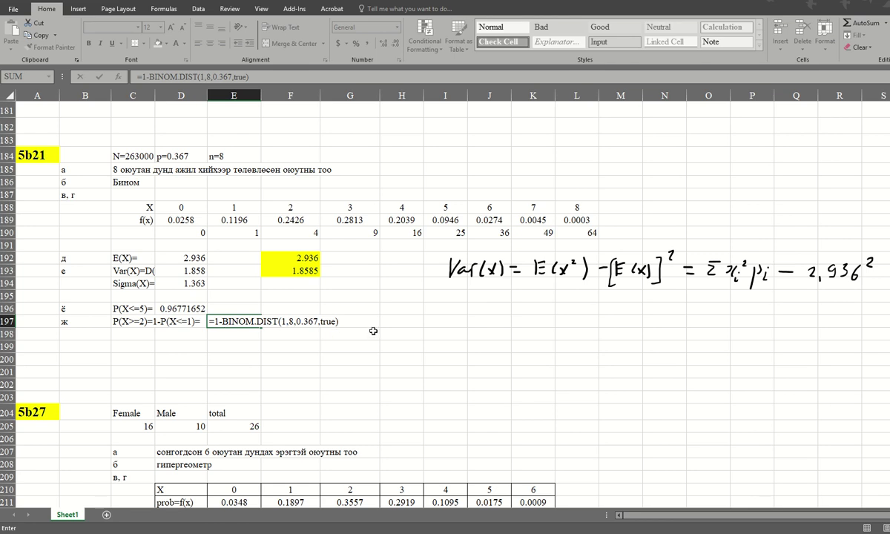
pyautogui.hotkey('ctrl', 'Return')
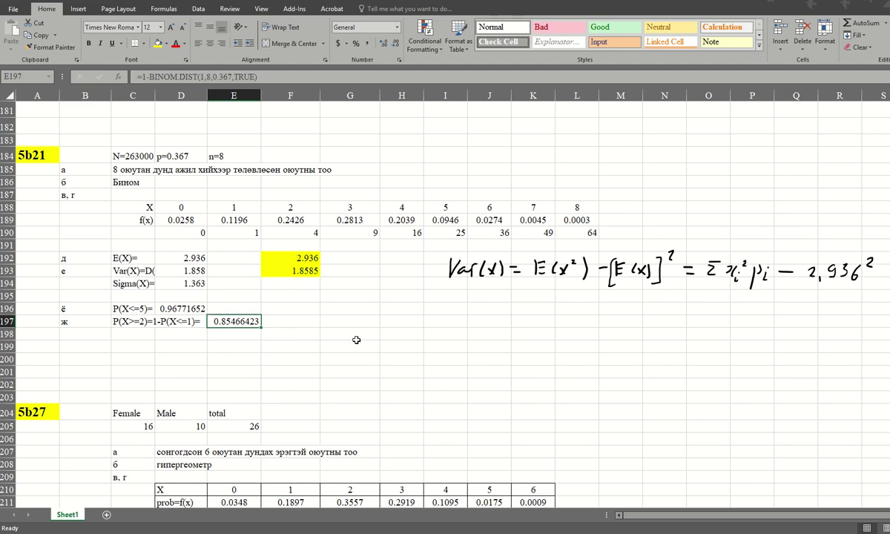
pyautogui.scroll(1, 359, 337)
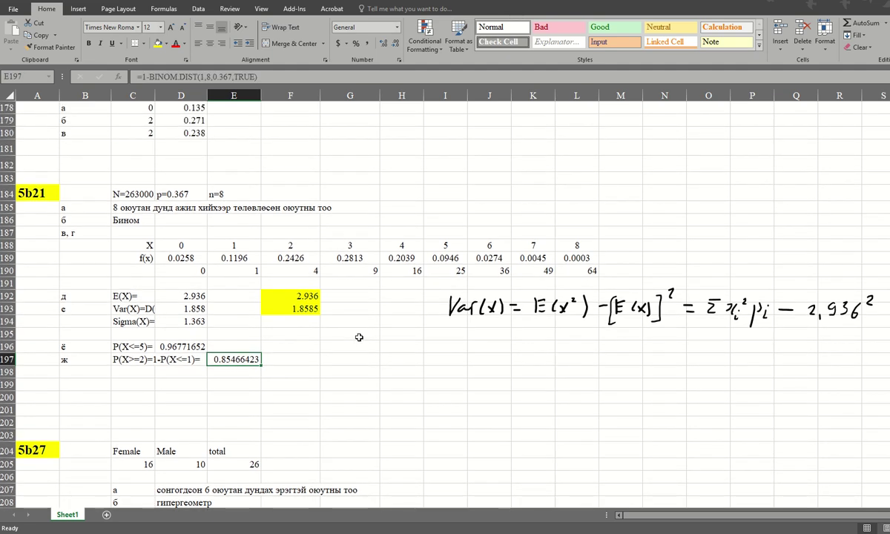